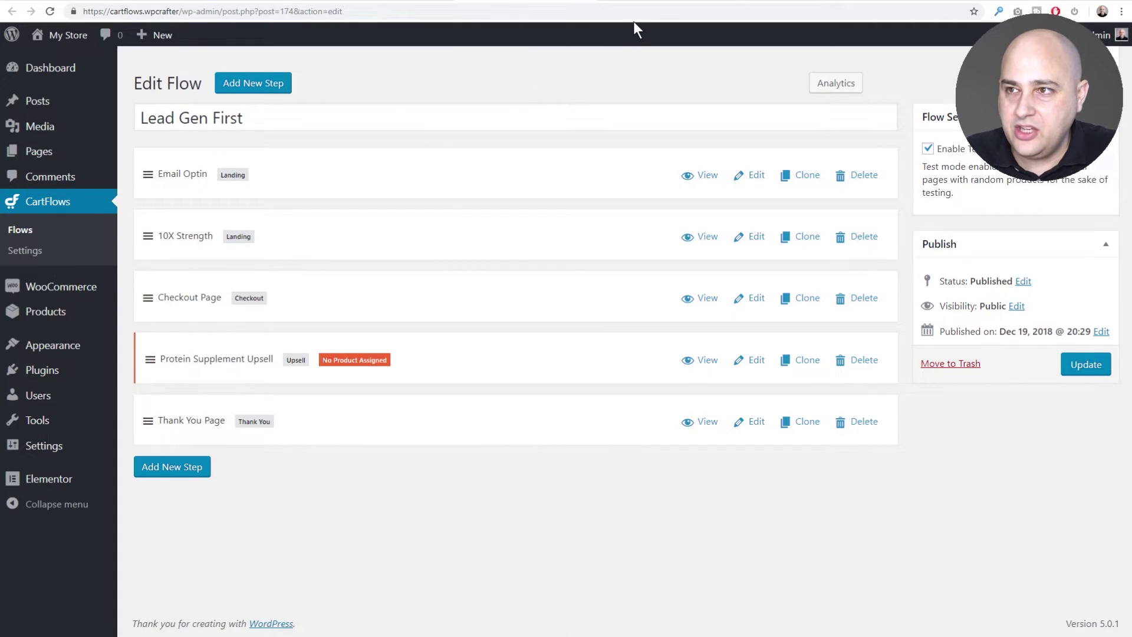
# Test the live Summer Time landing page by autofilling and submitting its opt-in form.
pyautogui.click(665, 2)
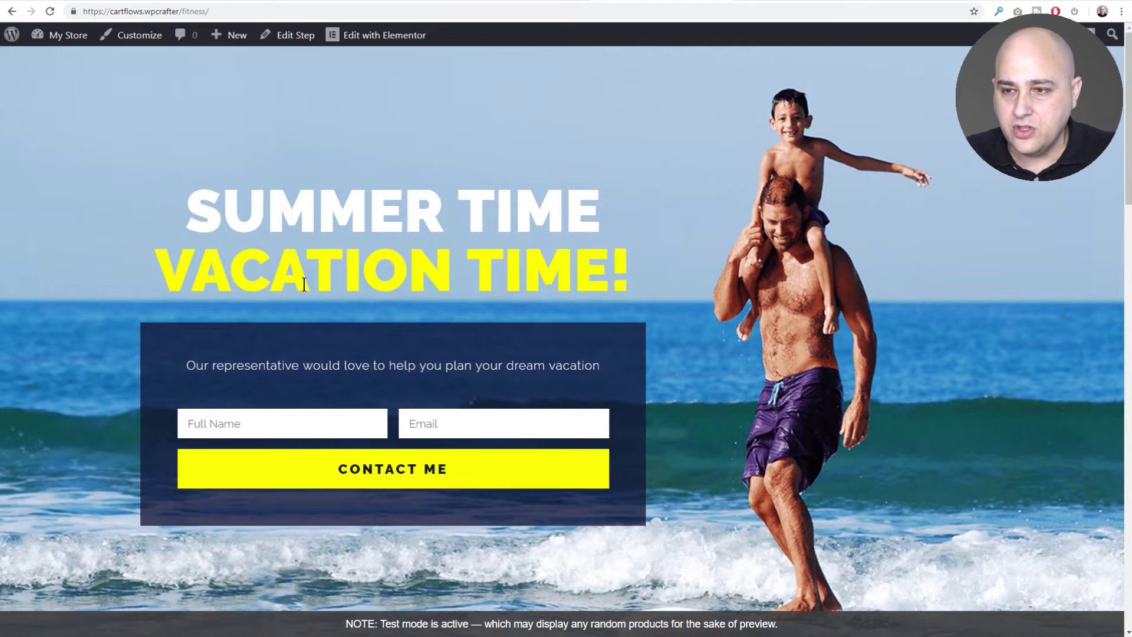
pyautogui.click(281, 426)
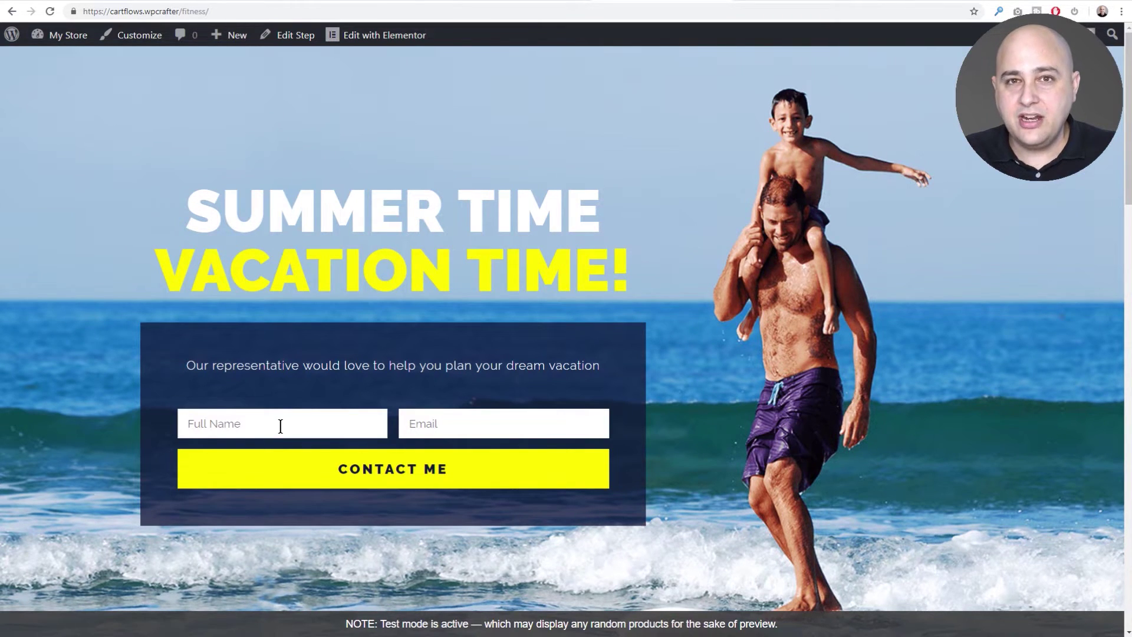
pyautogui.press('Down')
pyautogui.press('Return')
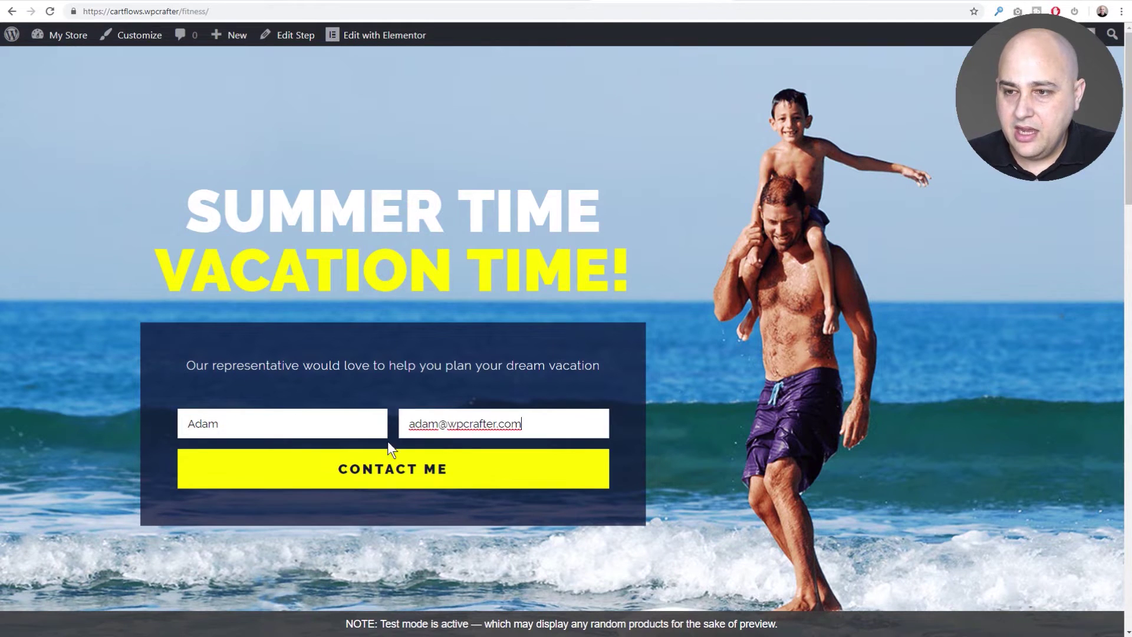
pyautogui.click(389, 469)
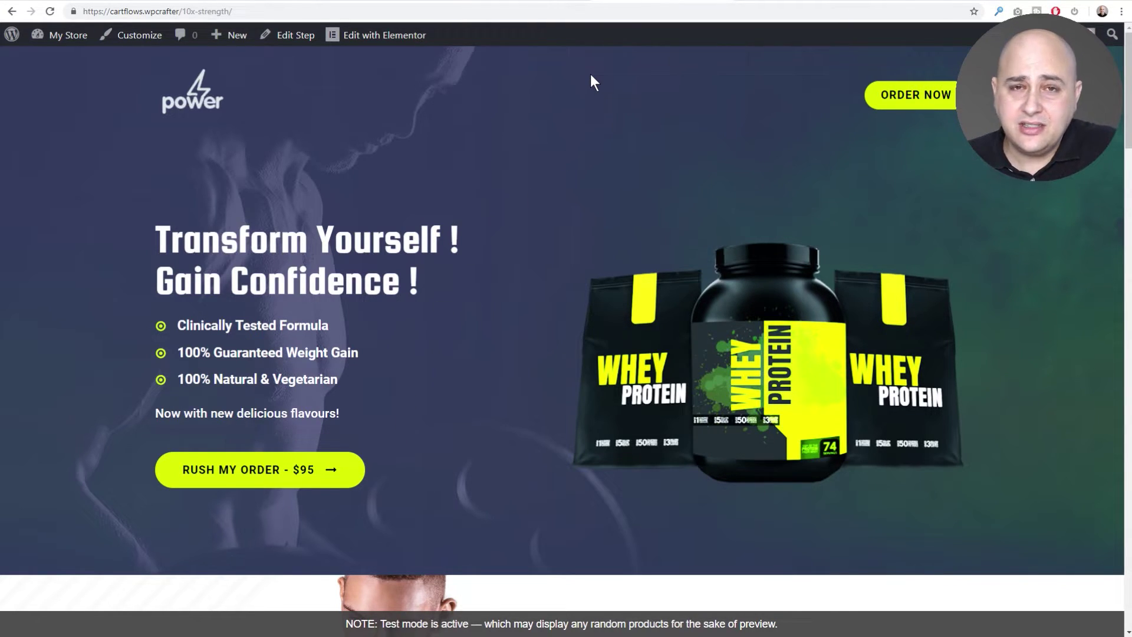
pyautogui.click(532, 2)
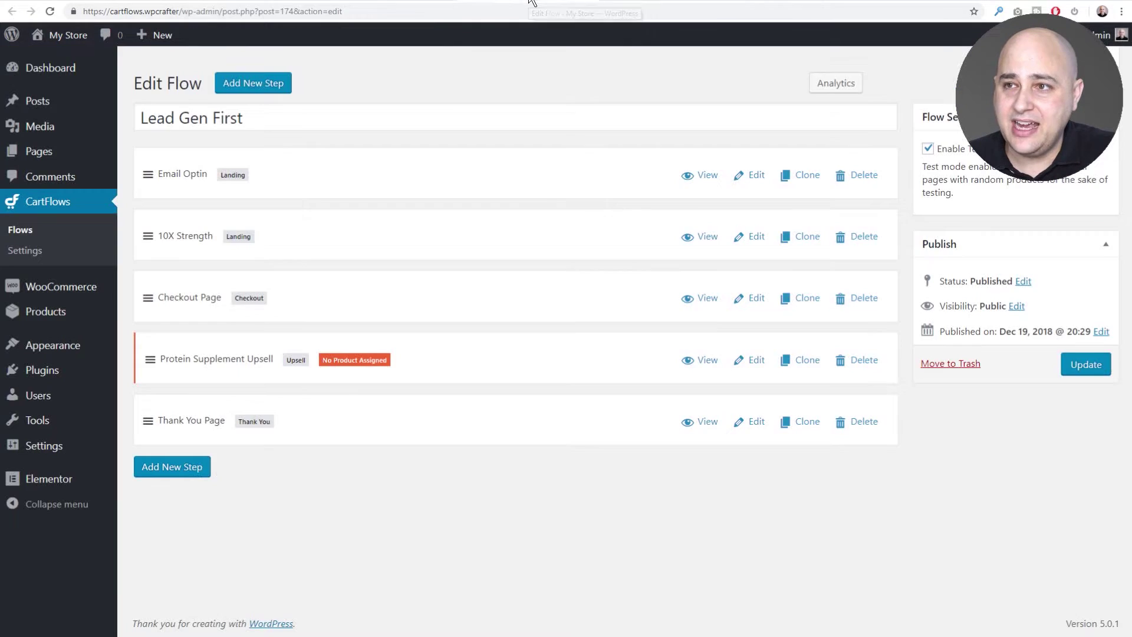
# Import the eBook template from the Flows Library as a new flow.
pyautogui.click(20, 229)
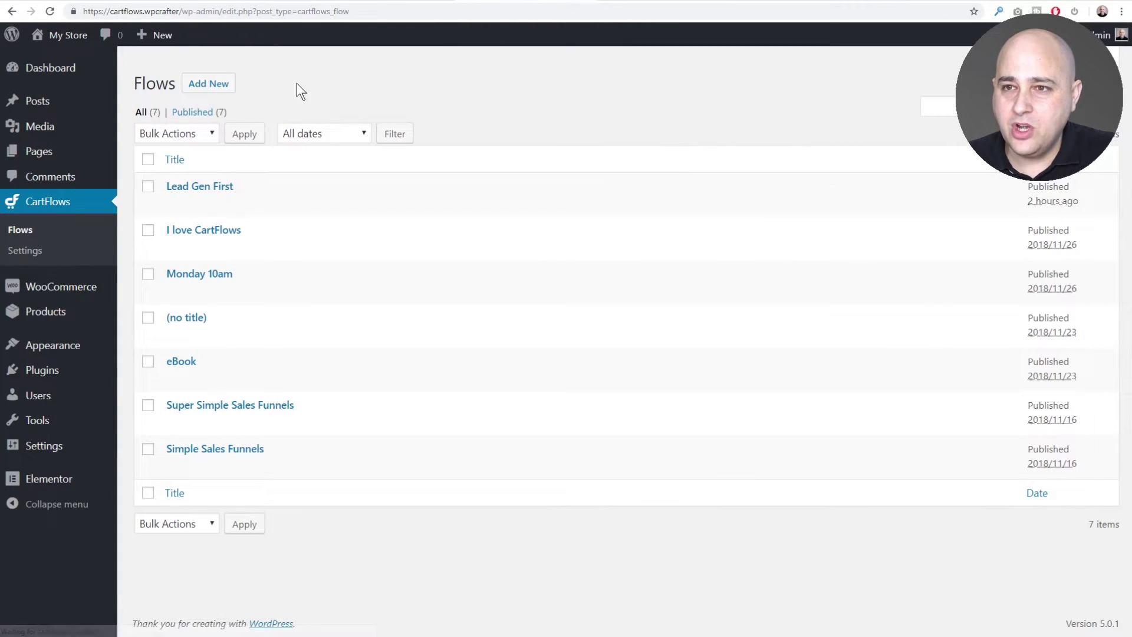
pyautogui.click(200, 83)
pyautogui.moveTo(849, 275)
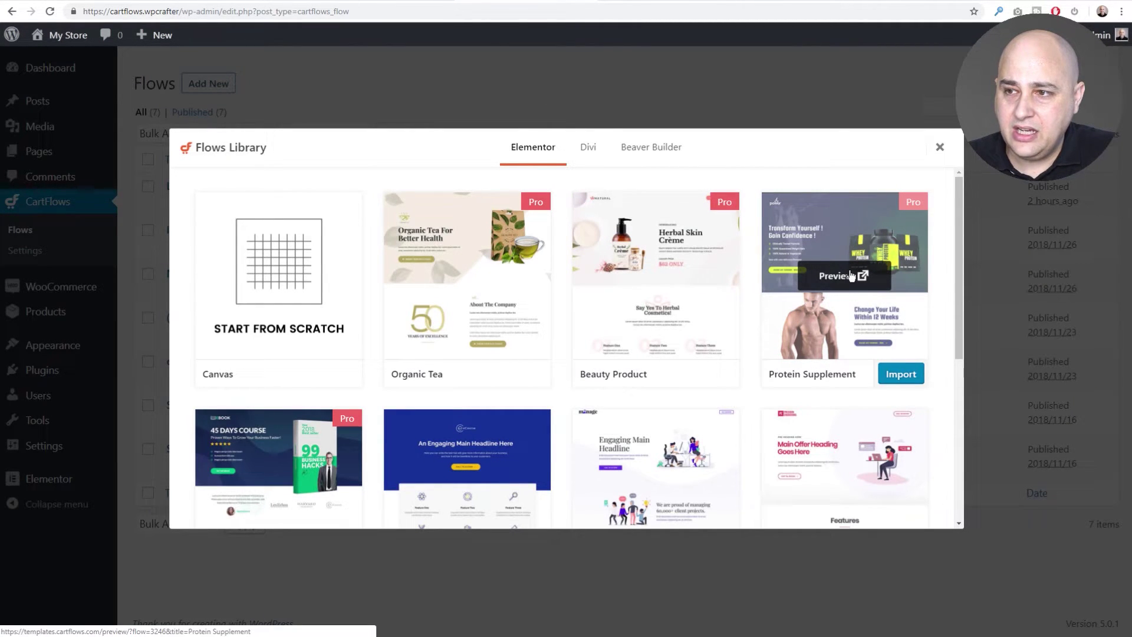
pyautogui.moveTo(728, 293)
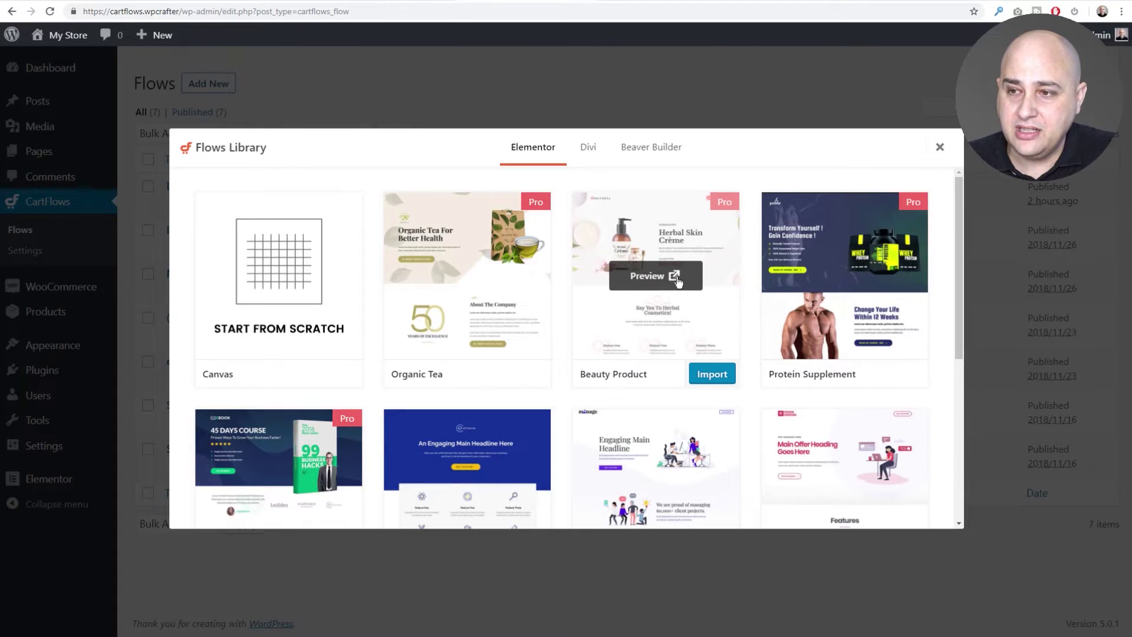
pyautogui.scroll(-3, 557, 299)
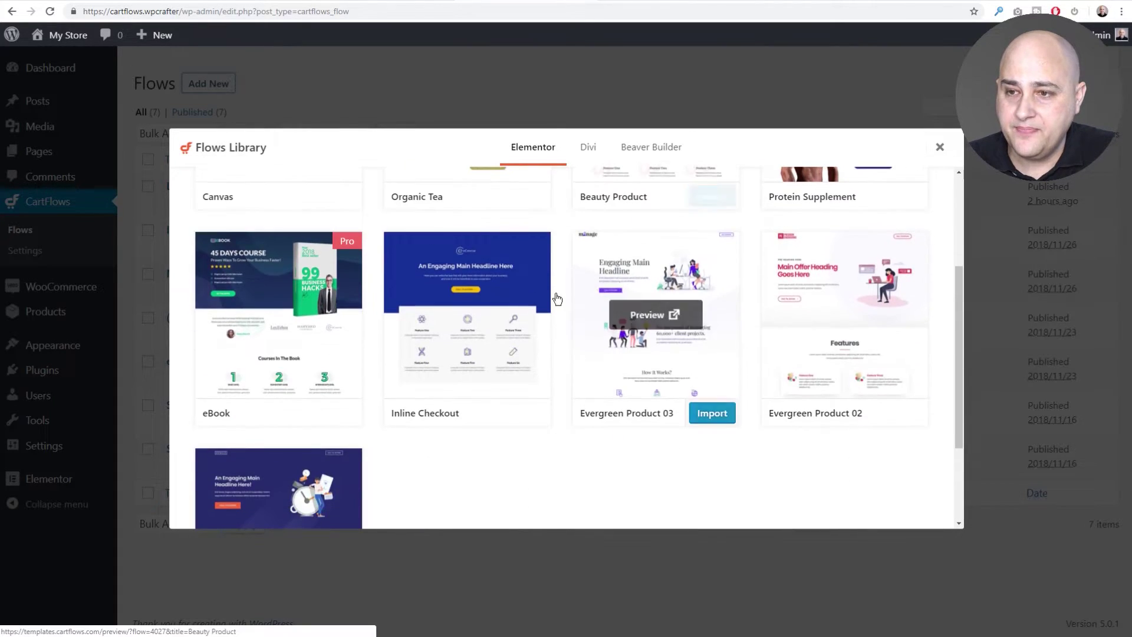
pyautogui.moveTo(274, 355)
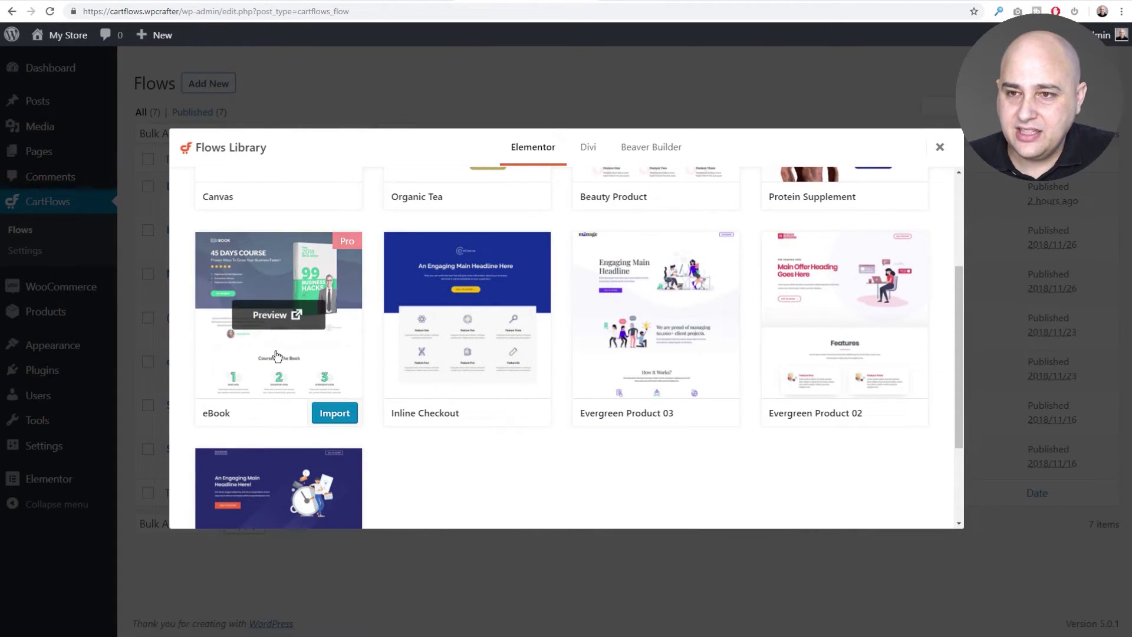
pyautogui.click(319, 411)
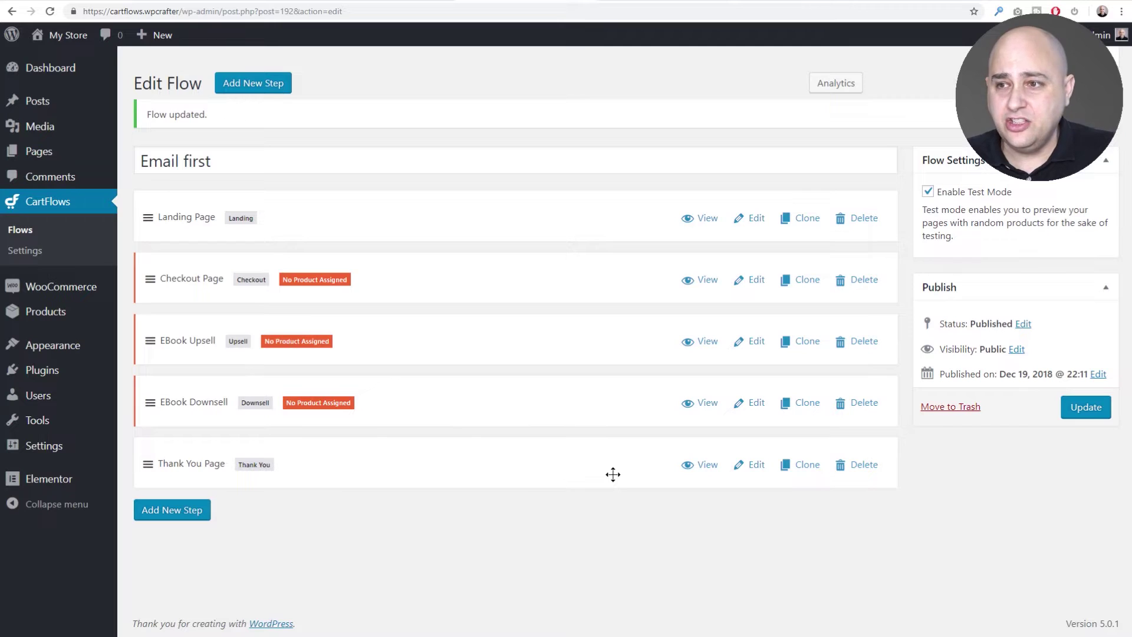
# Preview the Email first flow's landing page live, then return to the flow editor.
pyautogui.click(715, 220)
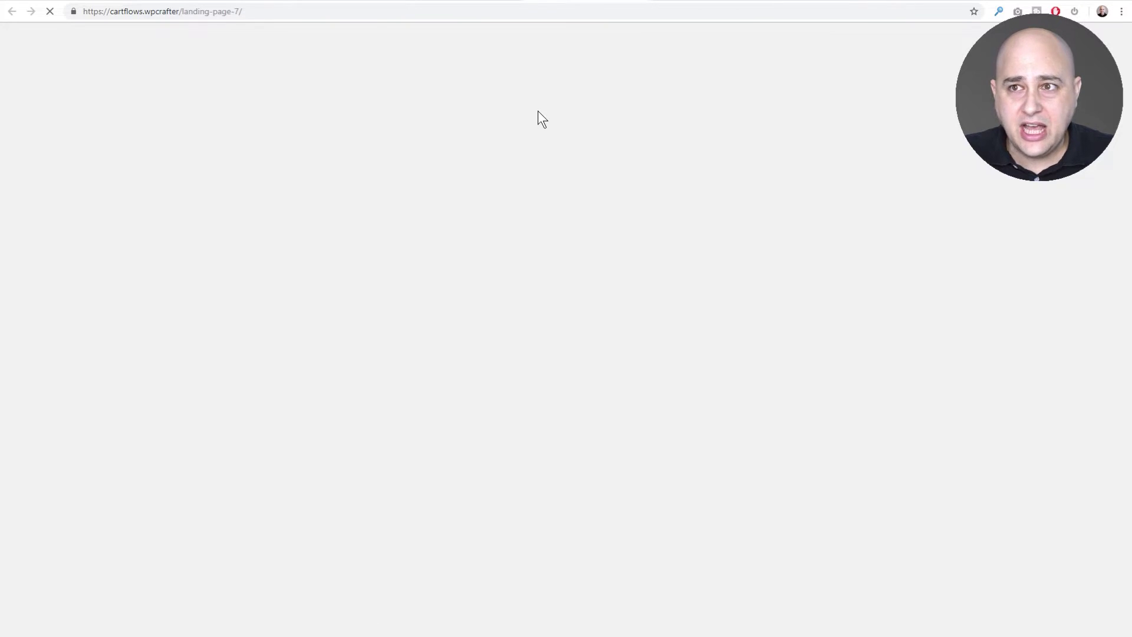
pyautogui.scroll(-6, 530, 177)
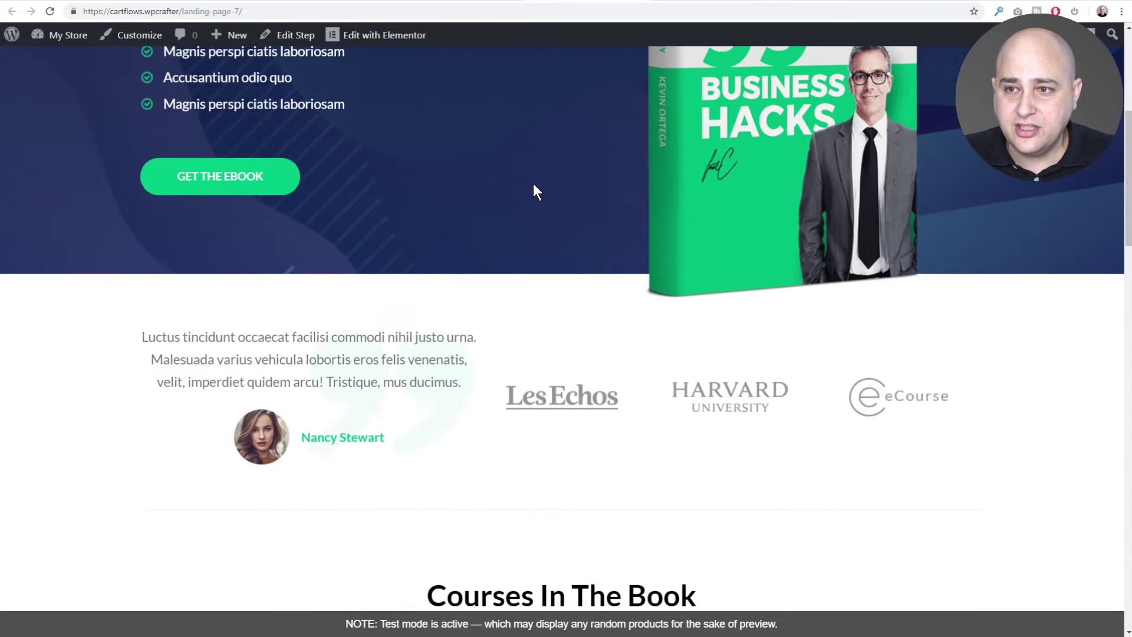
pyautogui.scroll(6, 533, 183)
pyautogui.click(471, 2)
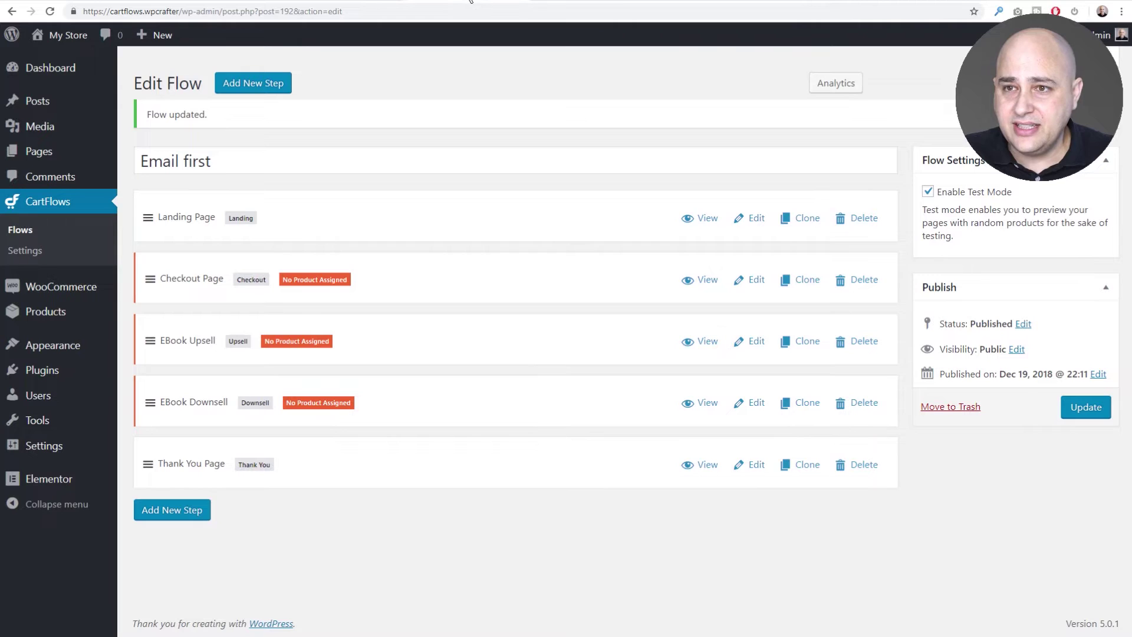
# Add a blank Landing step, Landing 2, to the end of the flow.
pyautogui.click(236, 88)
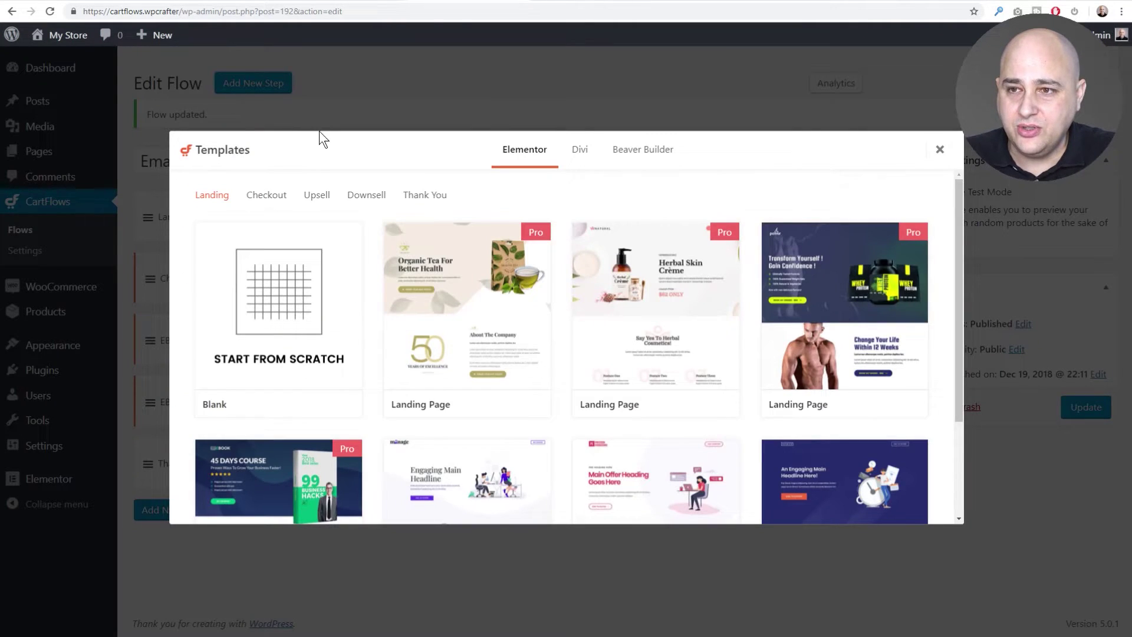
pyautogui.moveTo(348, 245)
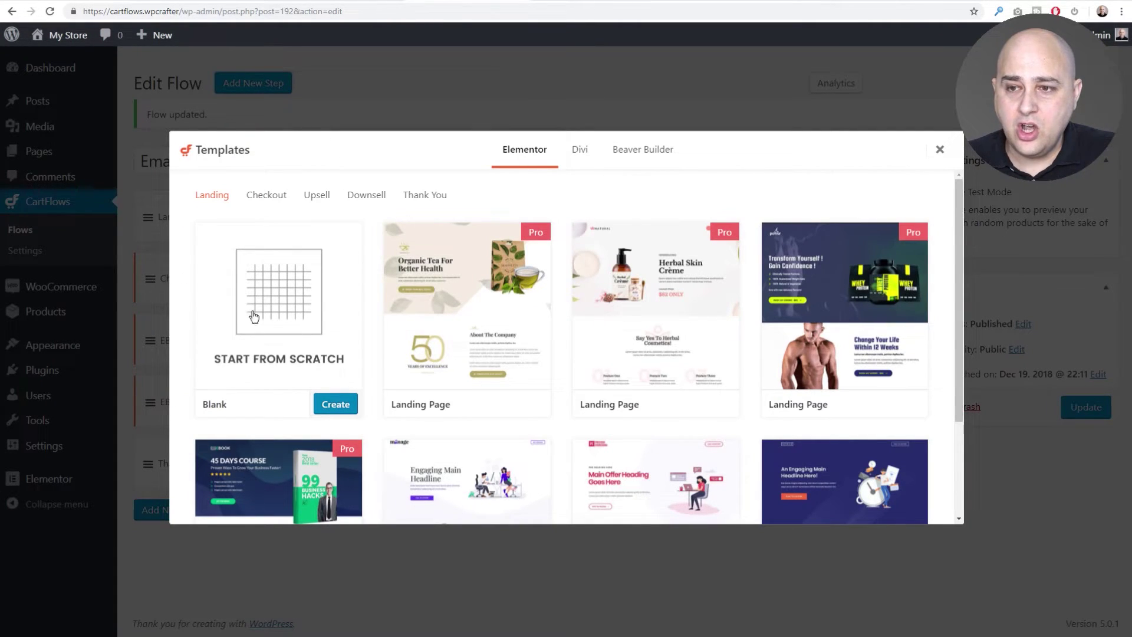
pyautogui.moveTo(266, 295)
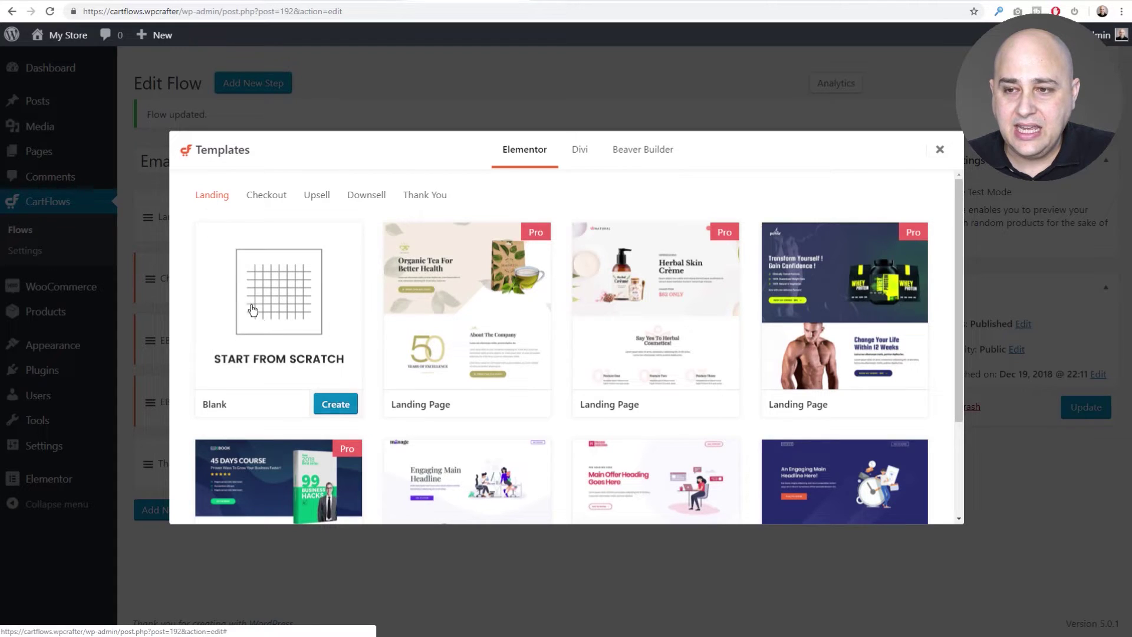
pyautogui.click(343, 403)
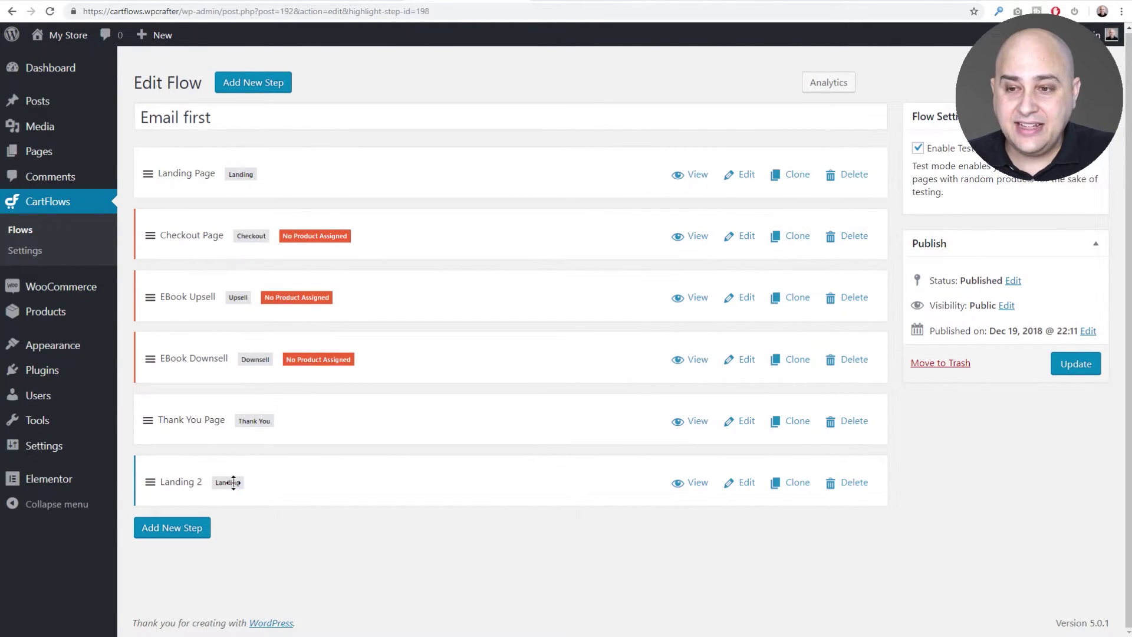
# Move Landing 2 above Landing Page at the top of the flow and update it.
pyautogui.moveTo(268, 488); pyautogui.dragTo(270, 152)
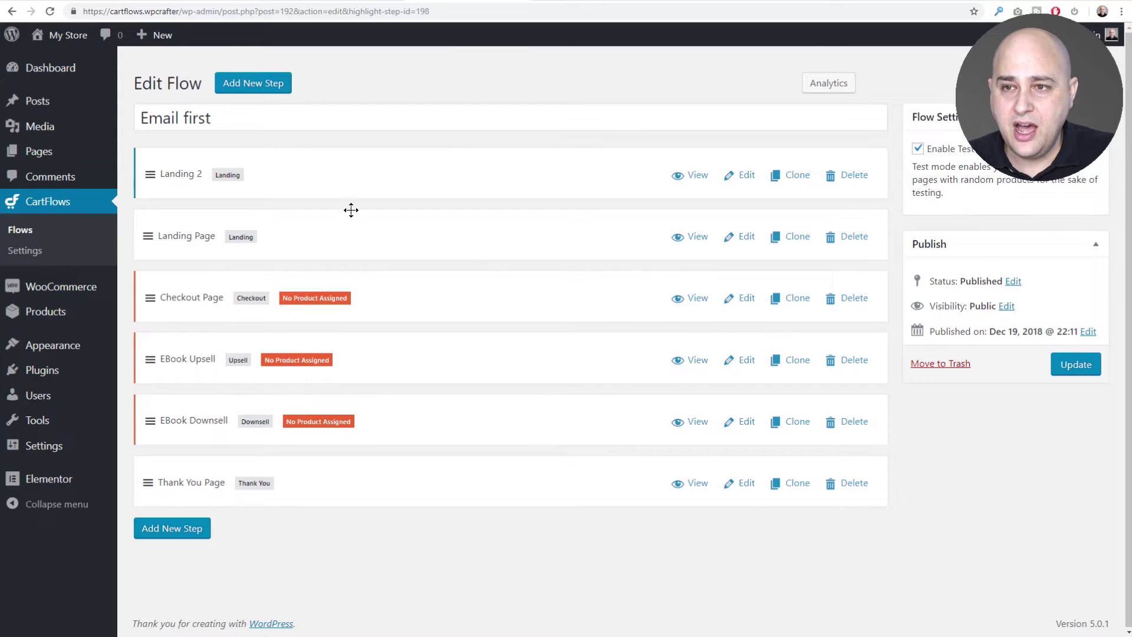
pyautogui.click(1065, 370)
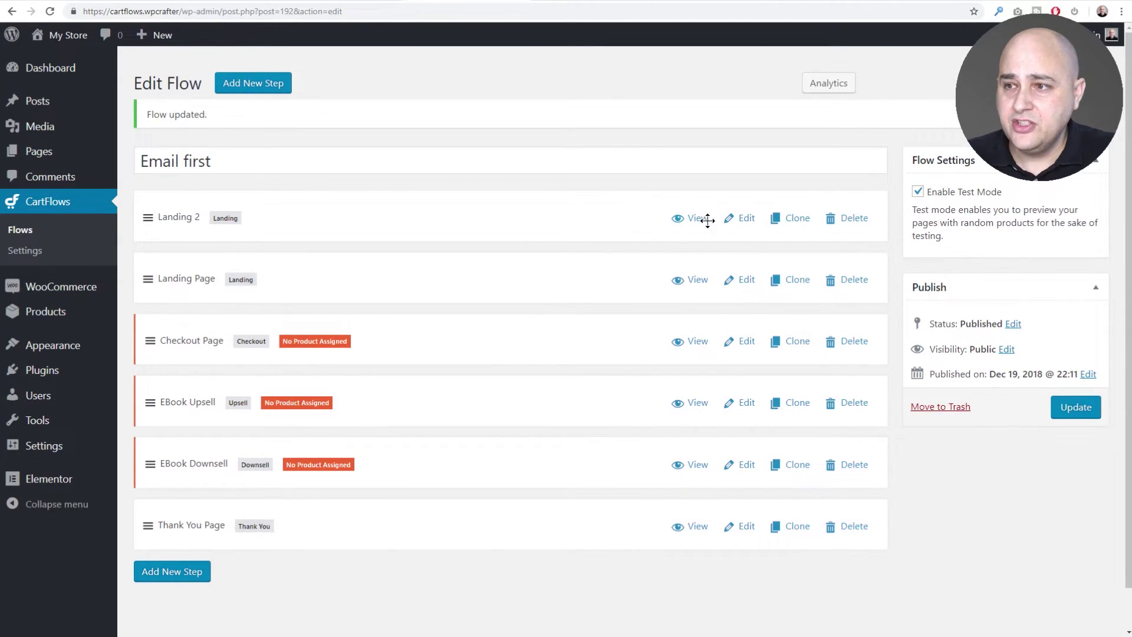
# Rename Landing 2 to Email Notifications with slug ebook-notification and save it.
pyautogui.click(749, 222)
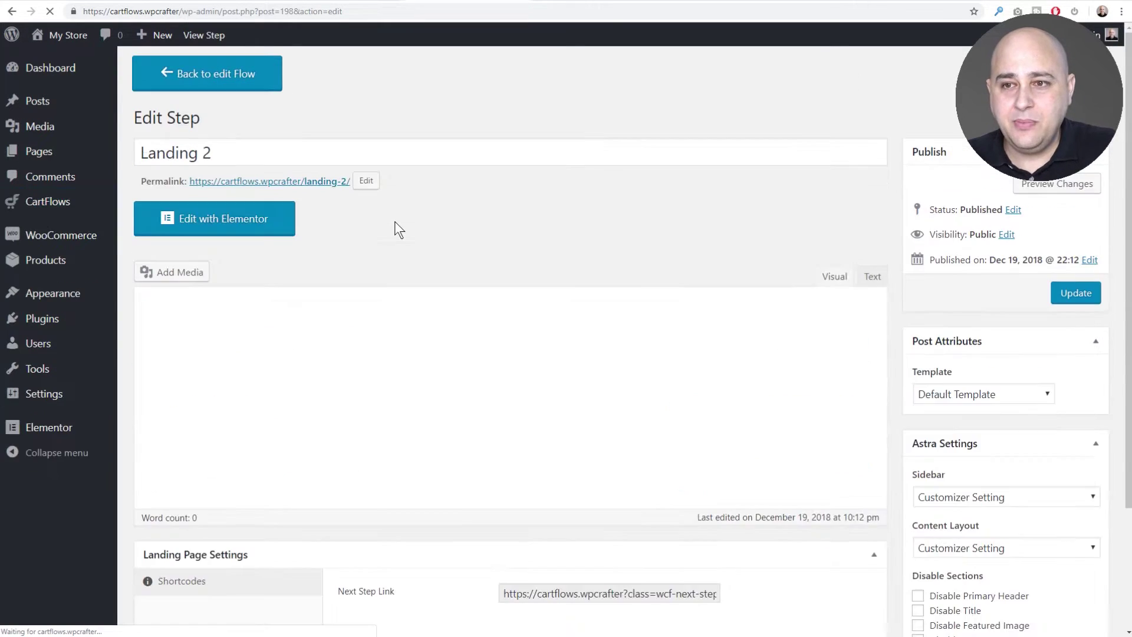
pyautogui.moveTo(236, 152); pyautogui.dragTo(135, 112)
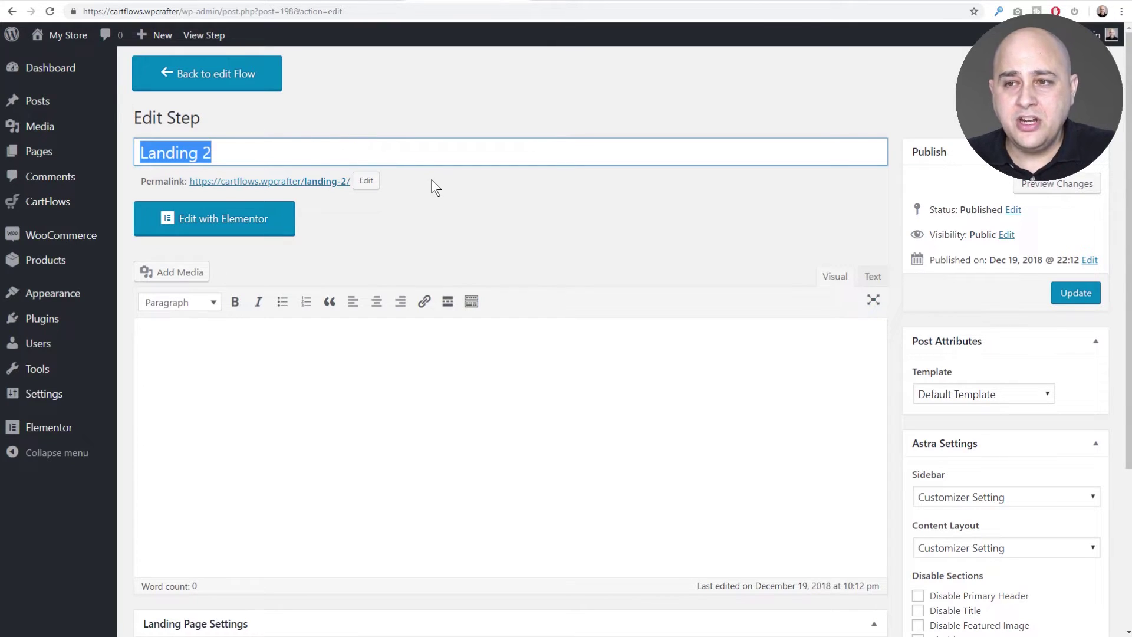
pyautogui.click(444, 219)
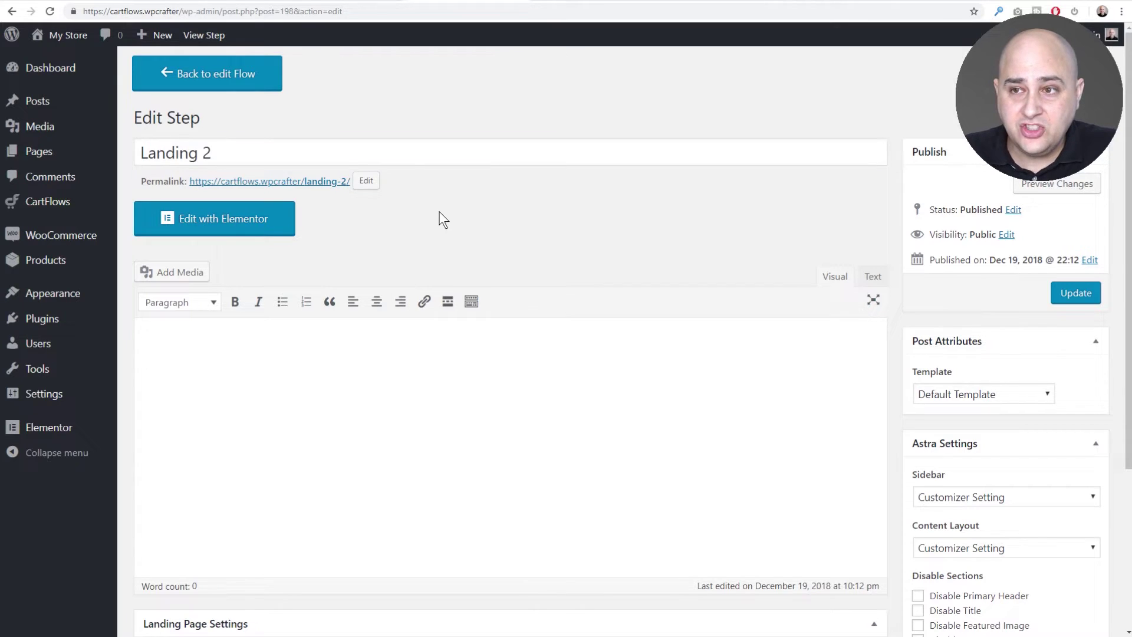
pyautogui.click(368, 181)
pyautogui.moveTo(373, 181); pyautogui.dragTo(281, 180)
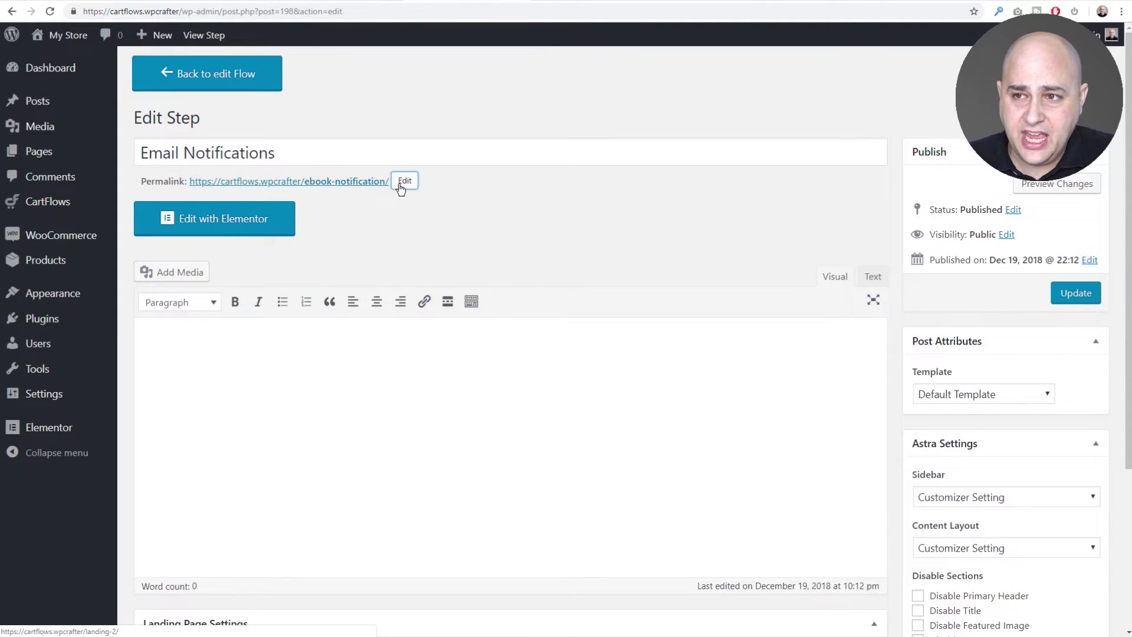
pyautogui.click(1067, 297)
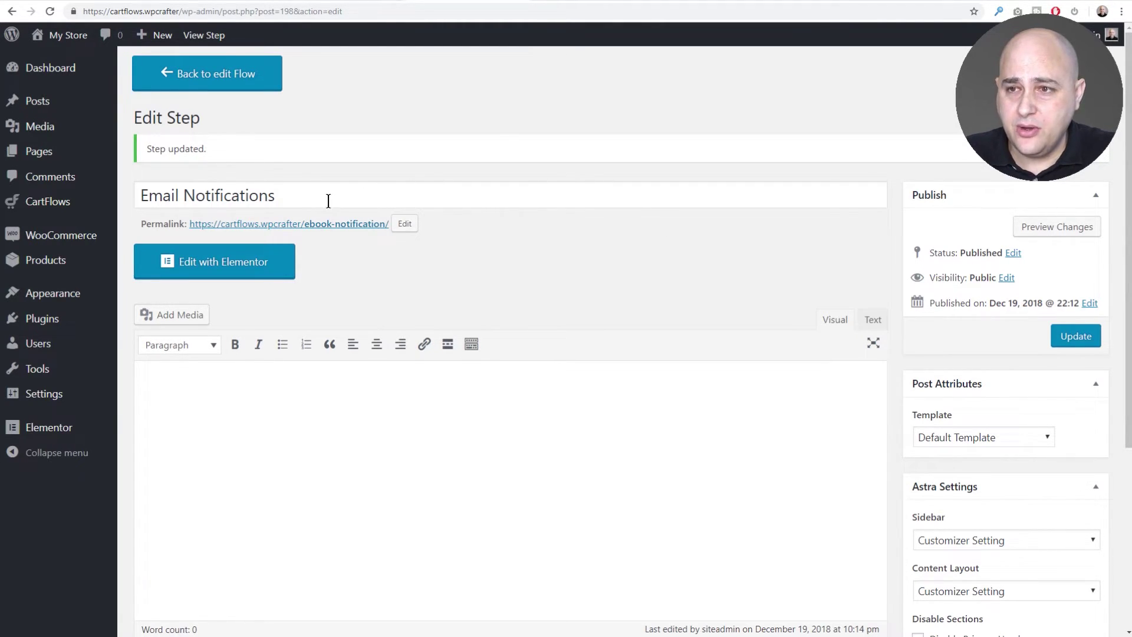
pyautogui.click(222, 82)
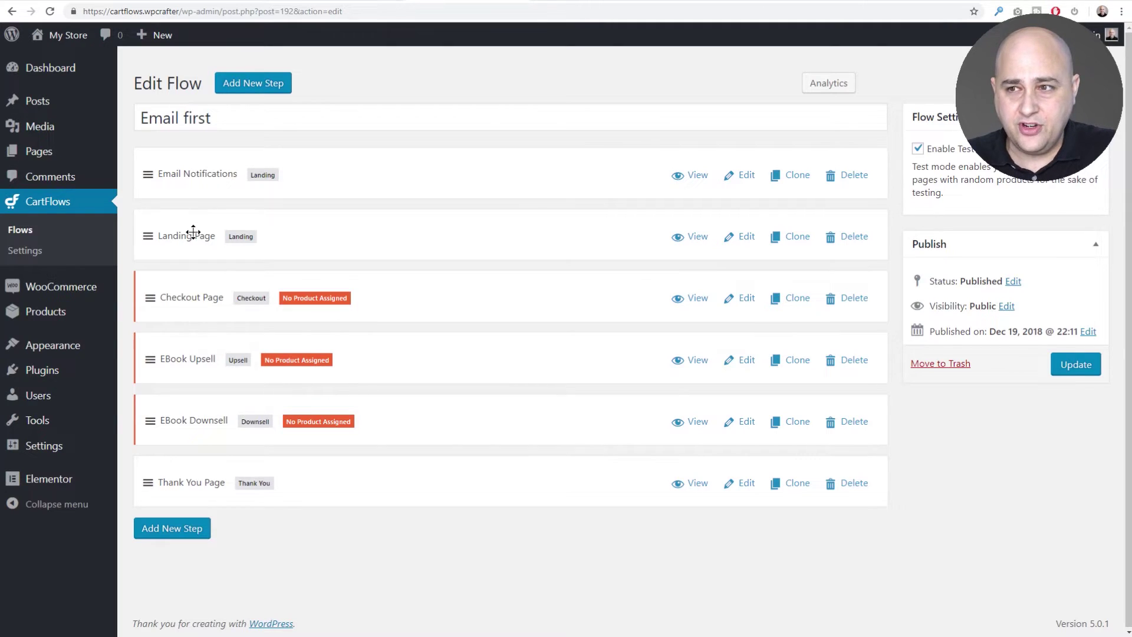
# Retitle Landing Page as Sales Funnel Secrets, save, and copy its sales-funnel-secrets permalink.
pyautogui.click(730, 234)
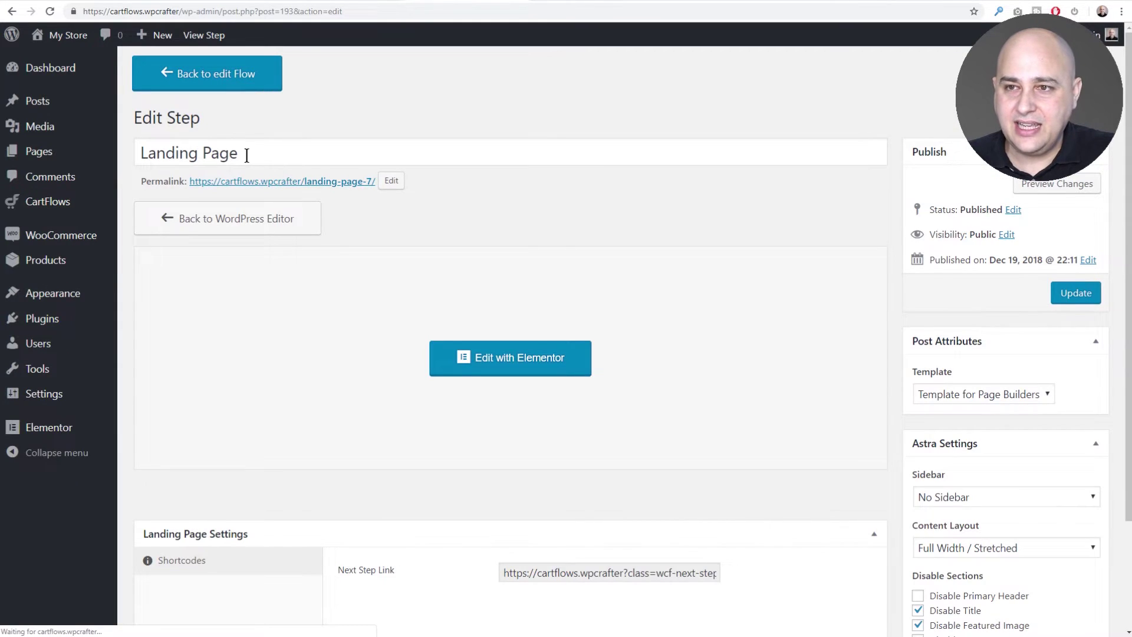
pyautogui.click(244, 152)
pyautogui.hotkey('ctrl', 'a')
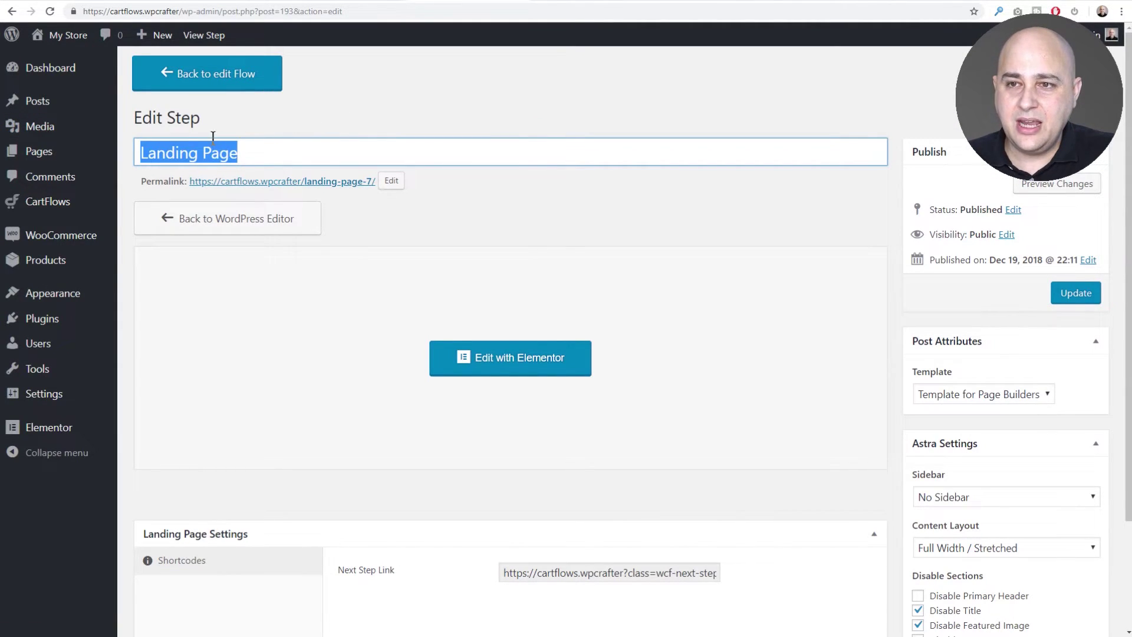
pyautogui.click(182, 152)
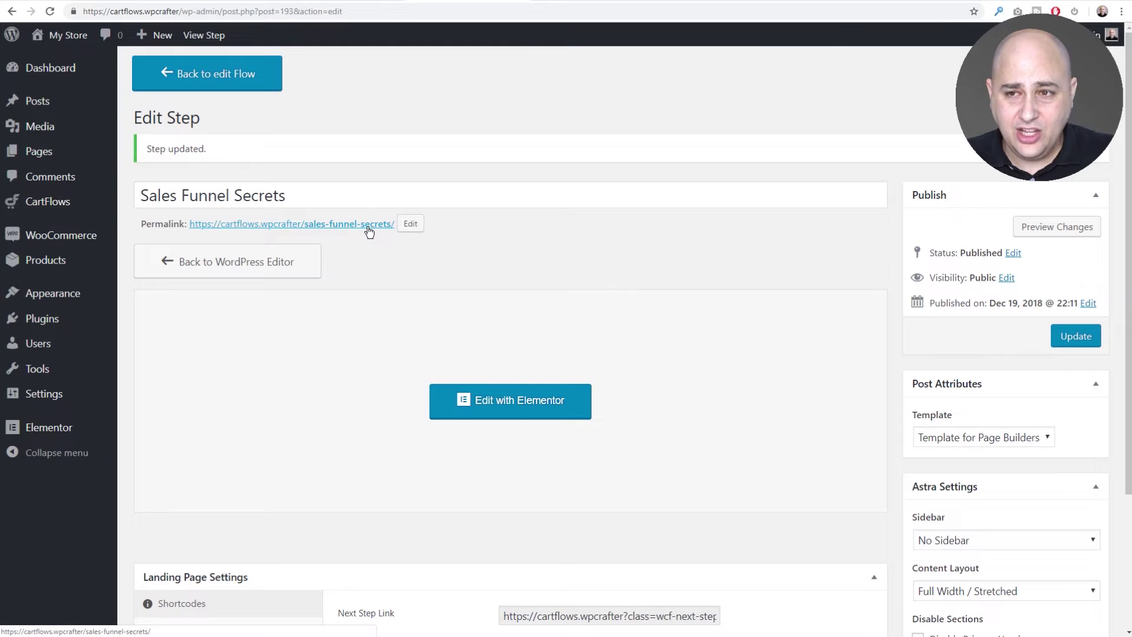
pyautogui.moveTo(393, 224); pyautogui.dragTo(187, 227)
pyautogui.hotkey('ctrl', 'c')
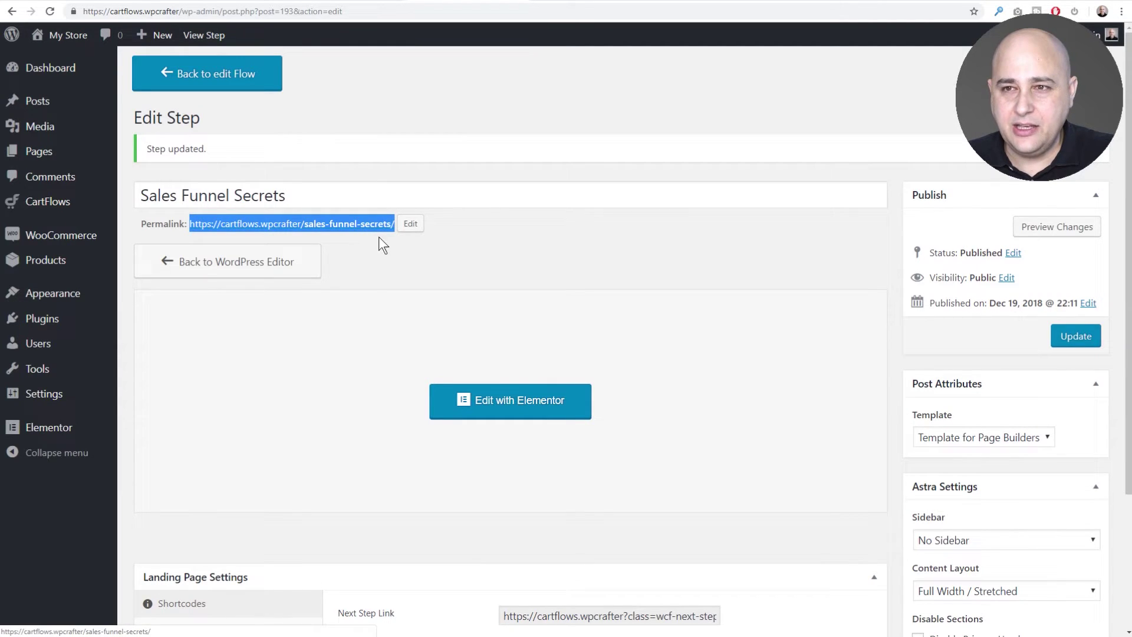
pyautogui.click(401, 244)
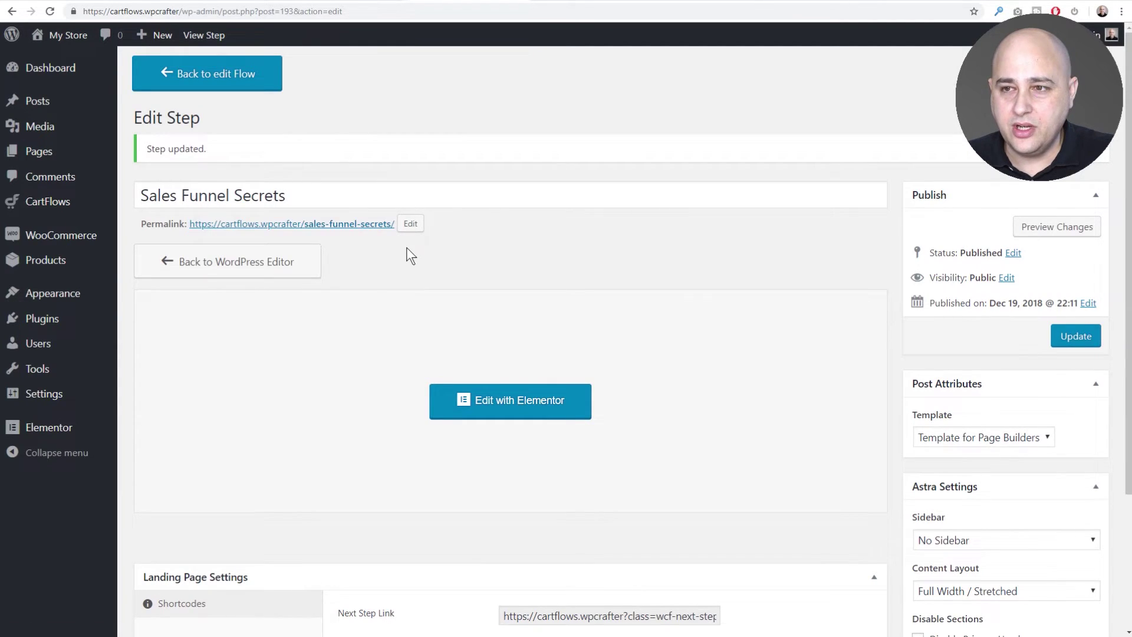
pyautogui.click(204, 74)
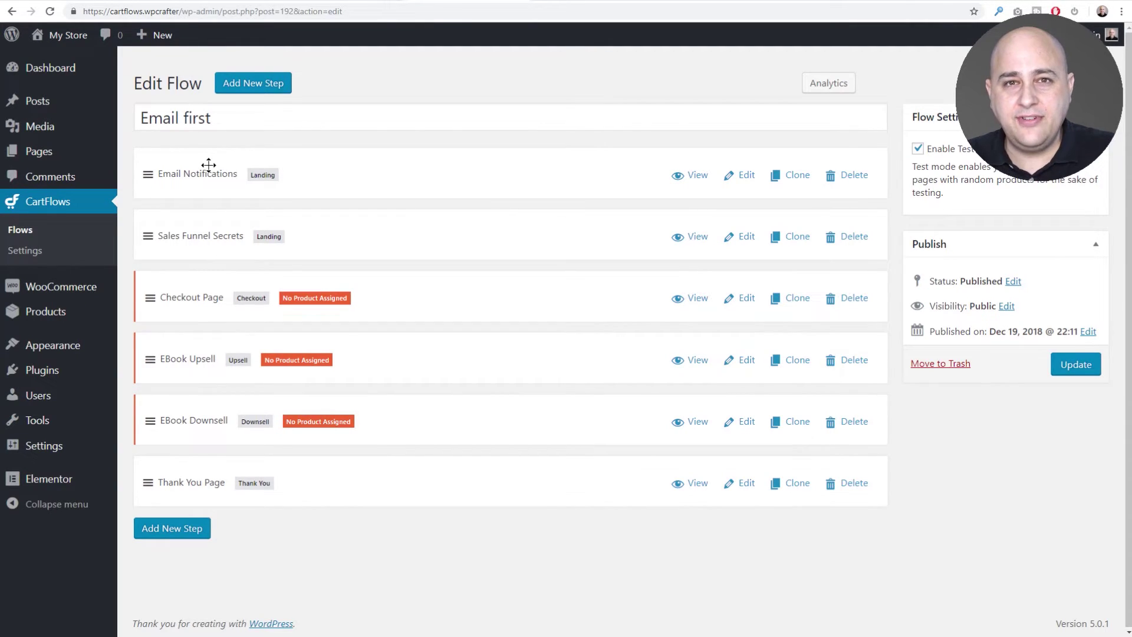
# Open the Email Notifications step's page in Elementor and search widgets for 'for'.
pyautogui.click(745, 174)
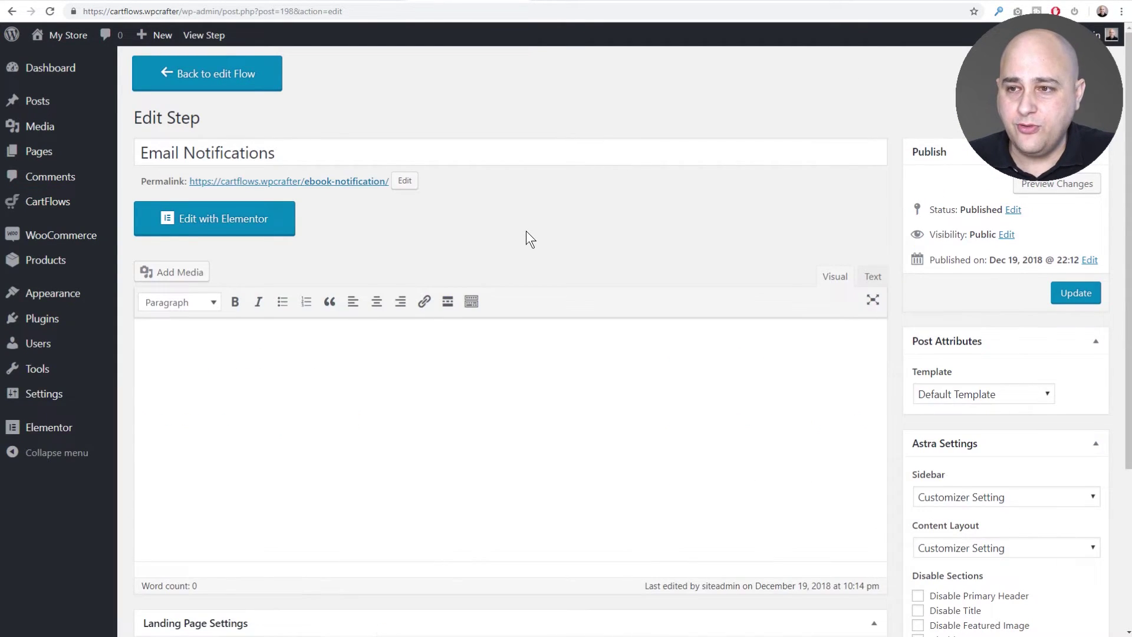
pyautogui.scroll(-3, 522, 228)
pyautogui.scroll(4, 495, 215)
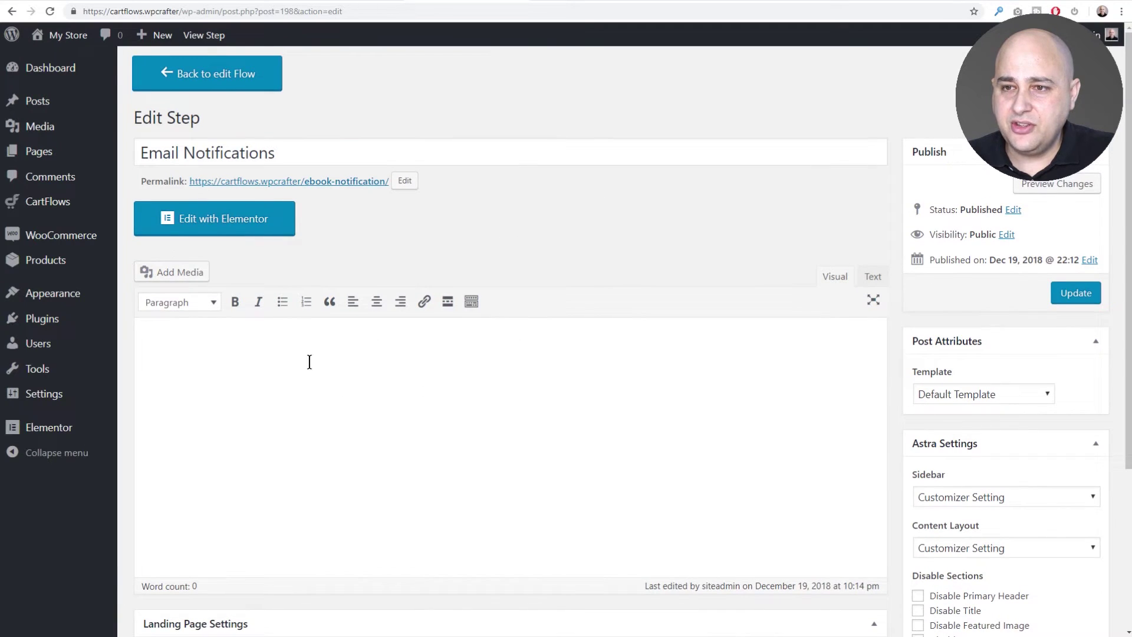
pyautogui.click(214, 219)
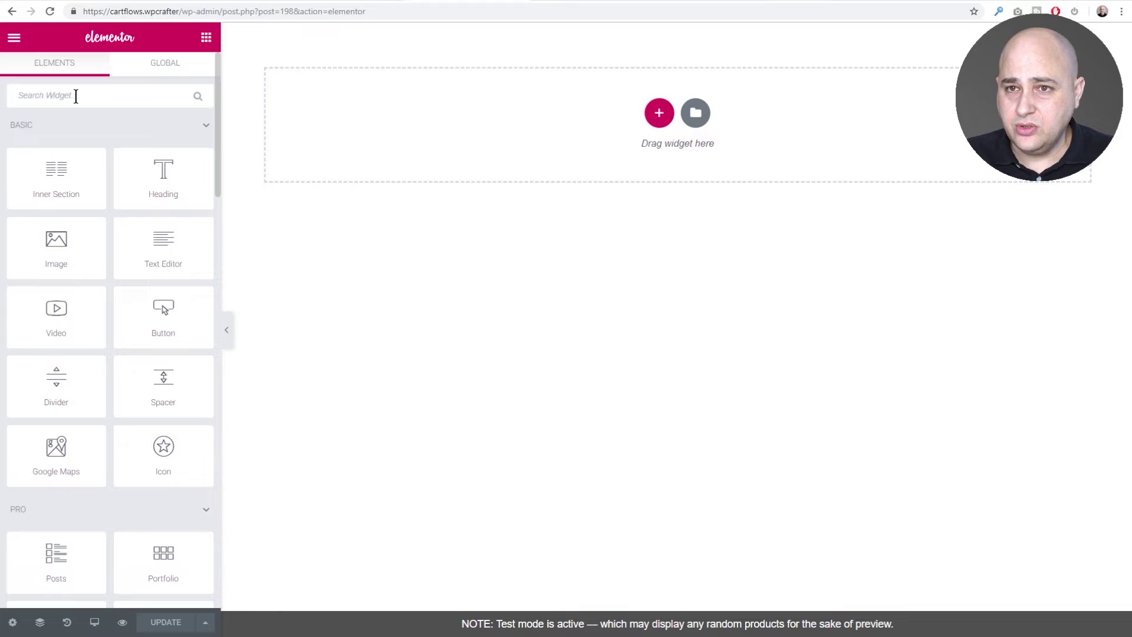
pyautogui.click(75, 96)
pyautogui.write('for')
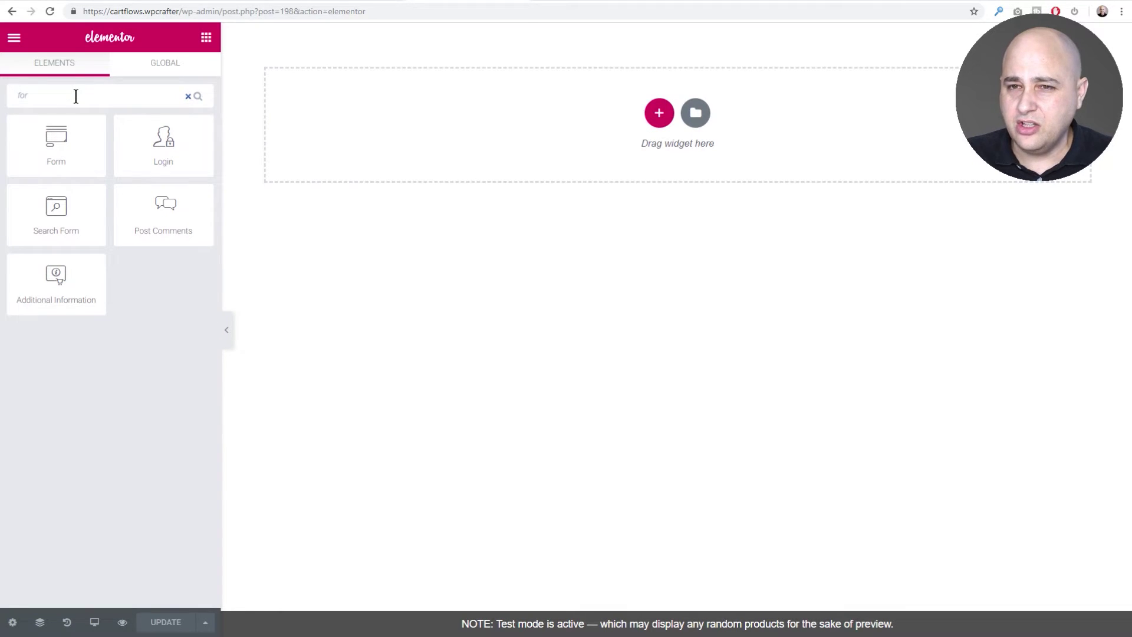
# Place a Form widget on the page and delete its Message field.
pyautogui.moveTo(45, 141); pyautogui.dragTo(462, 146)
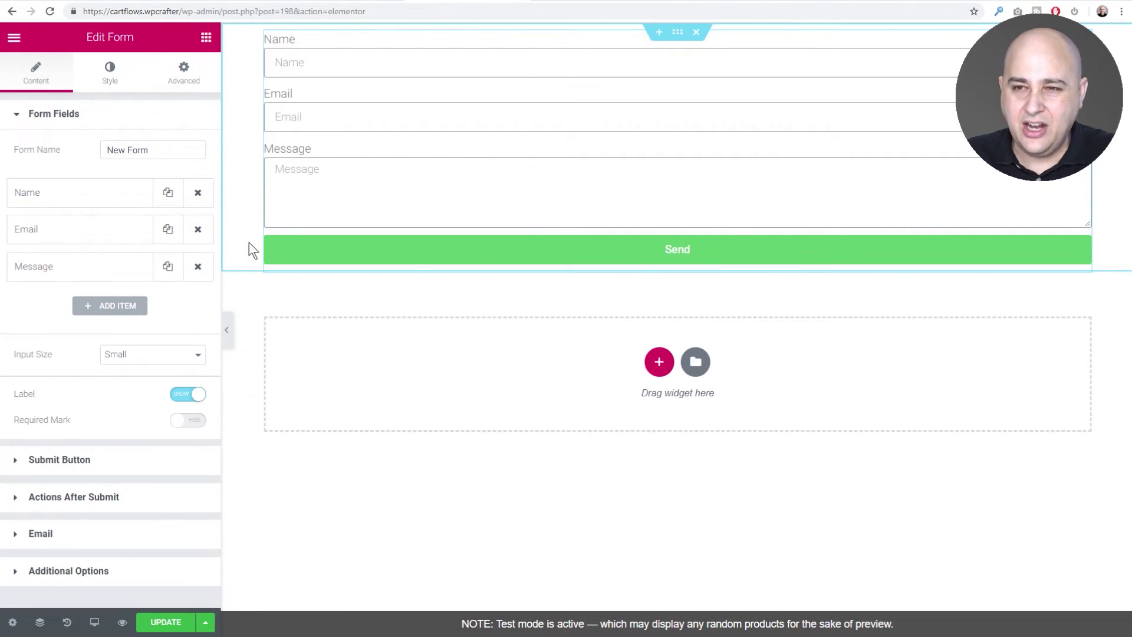
pyautogui.click(198, 269)
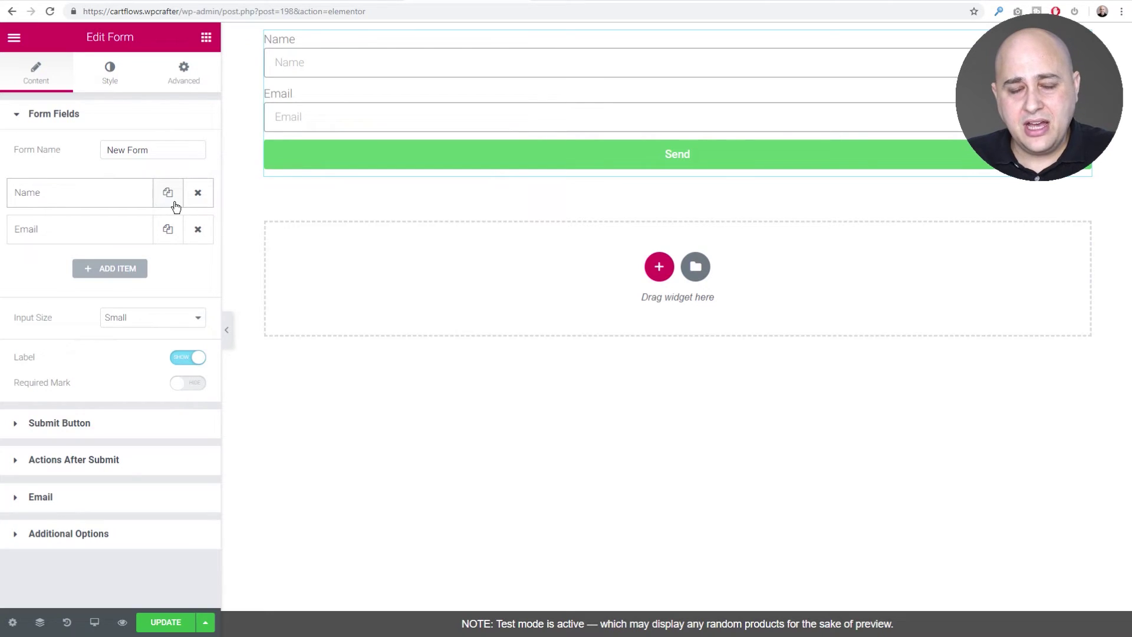
# Add a Redirect after-submit action to the pasted sales-funnel-secrets URL and update the page.
pyautogui.click(51, 462)
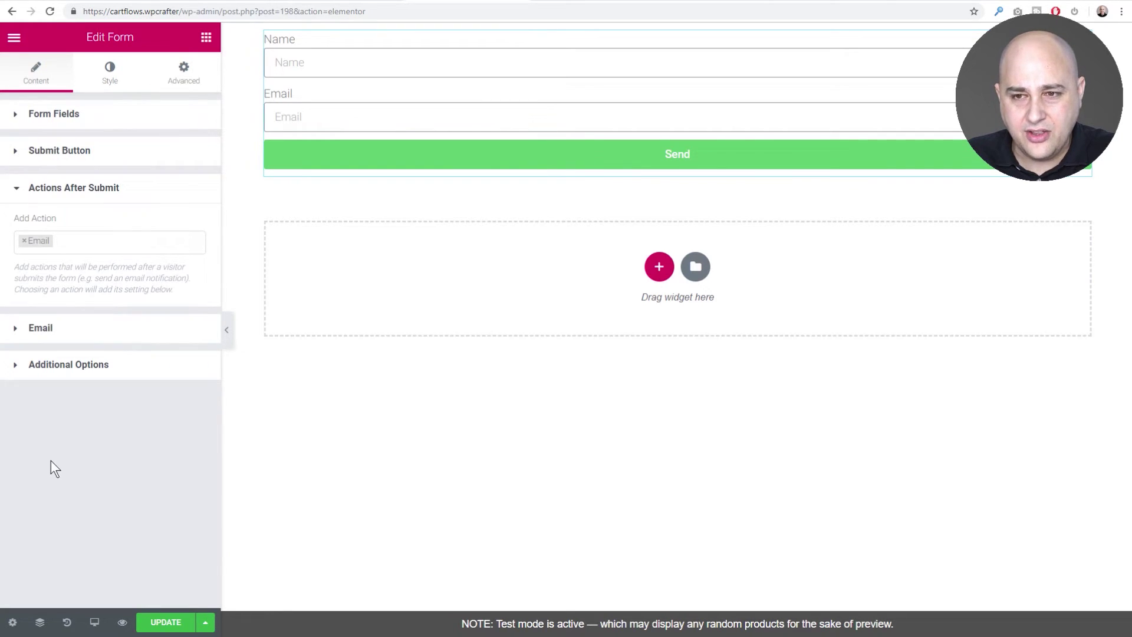
pyautogui.click(69, 240)
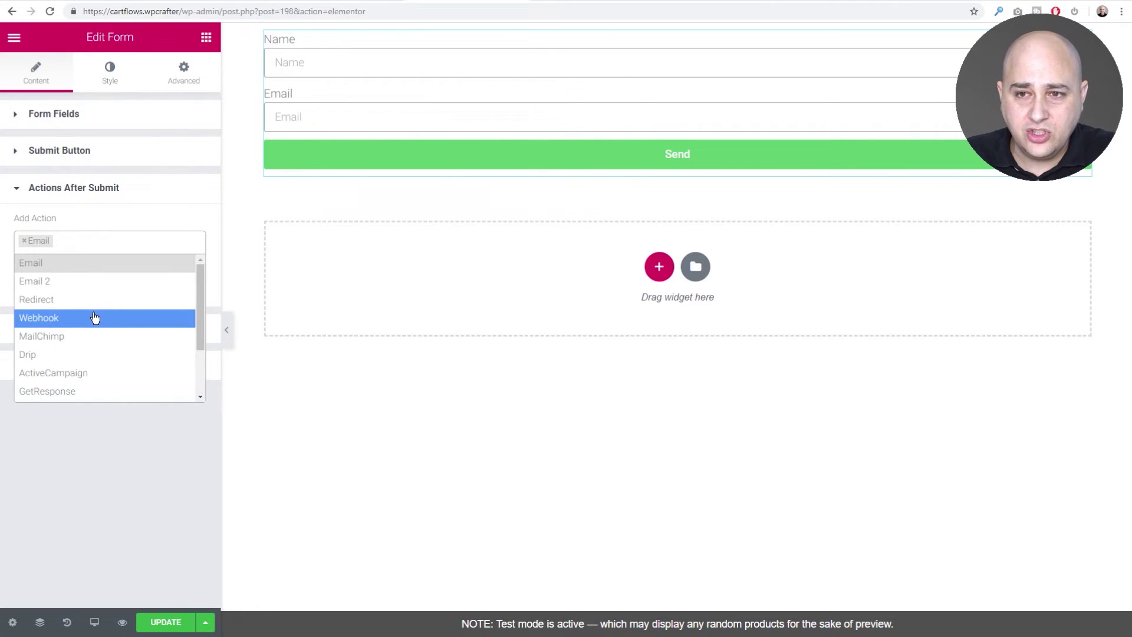
pyautogui.click(56, 303)
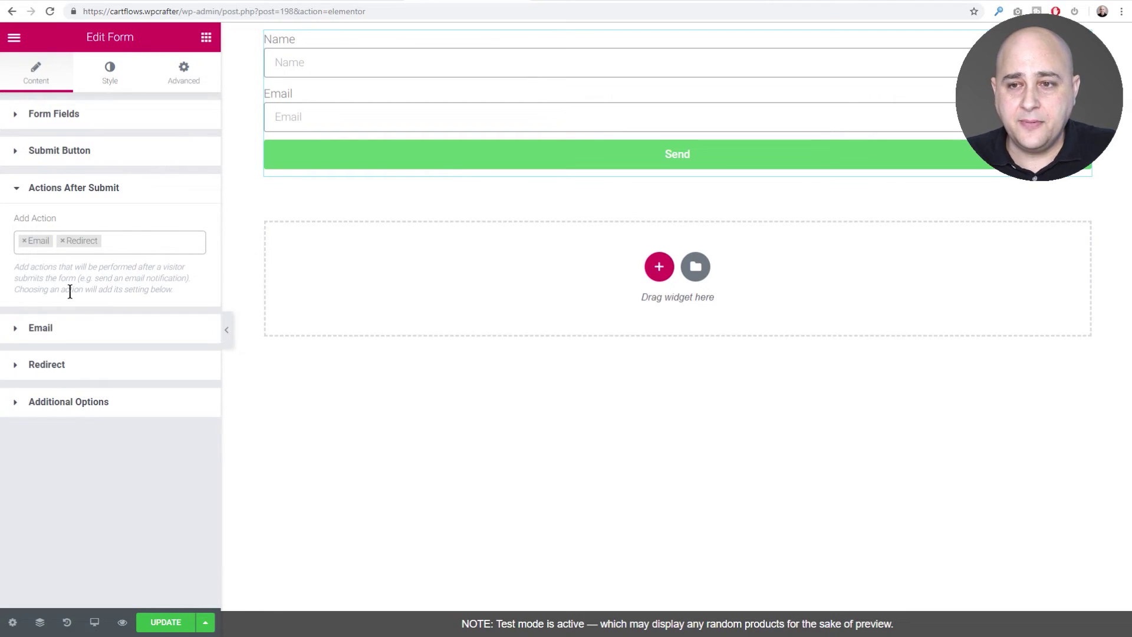
pyautogui.click(52, 367)
pyautogui.click(45, 317)
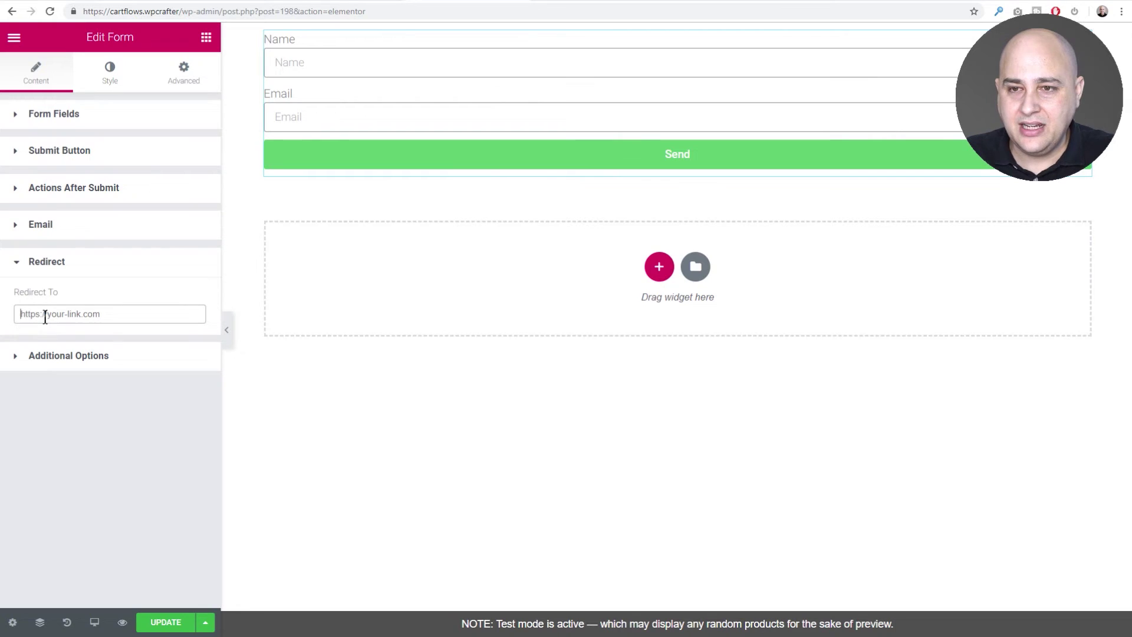
pyautogui.hotkey('ctrl', 'v')
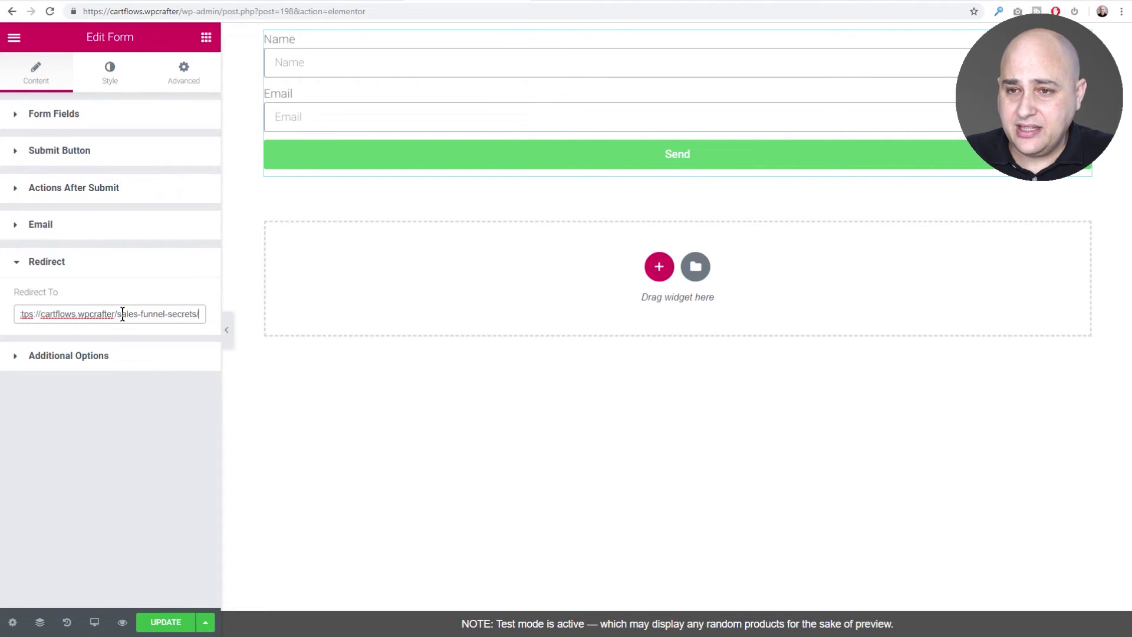
pyautogui.click(165, 621)
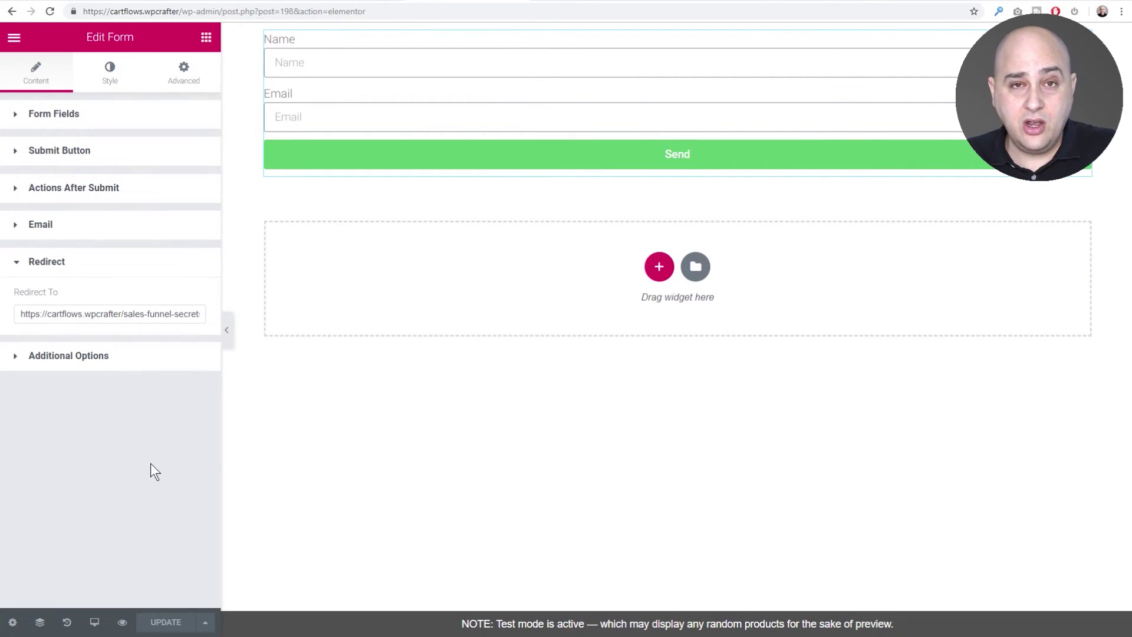
# Insert the Landing Page – Tourism 3 template from the Elementor library's Pages.
pyautogui.click(82, 313)
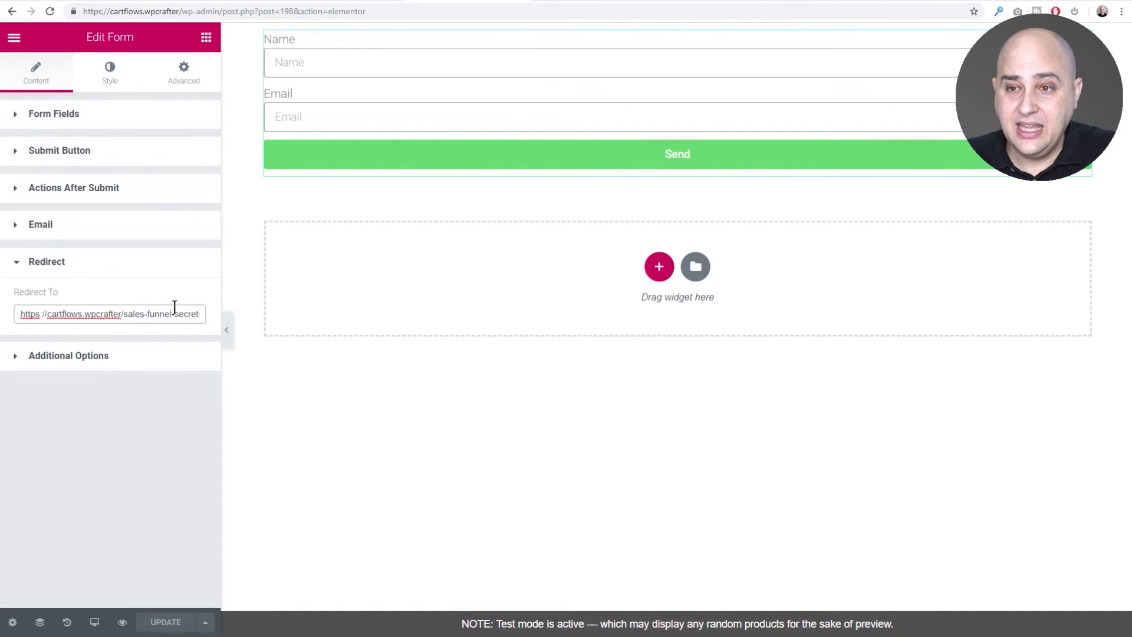
pyautogui.click(695, 270)
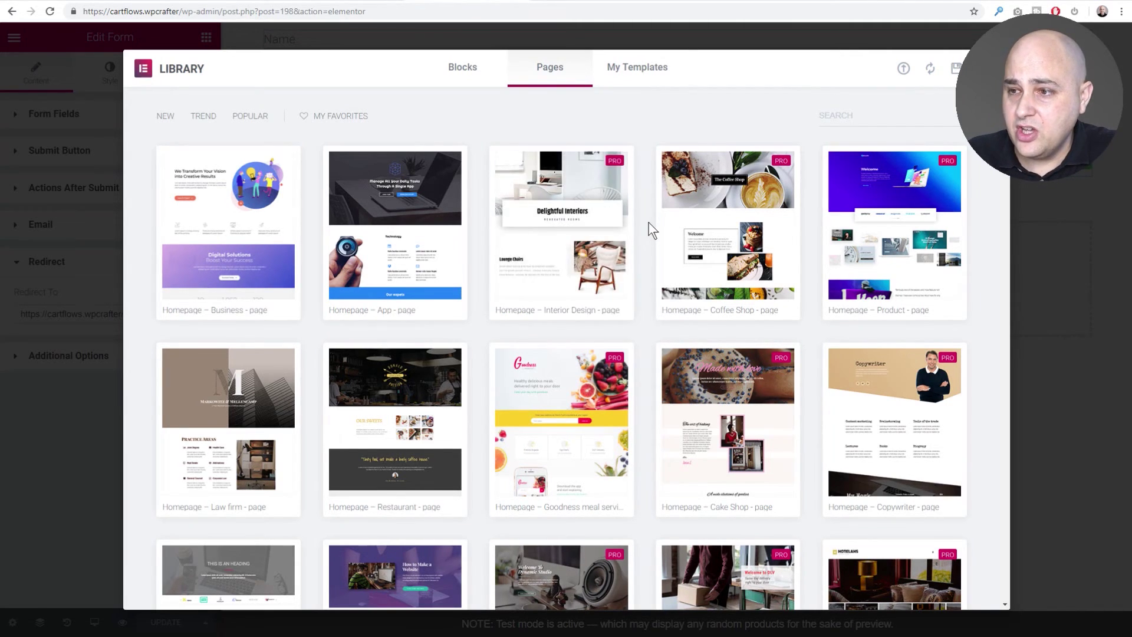
pyautogui.scroll(-15, 648, 230)
pyautogui.scroll(-15, 641, 231)
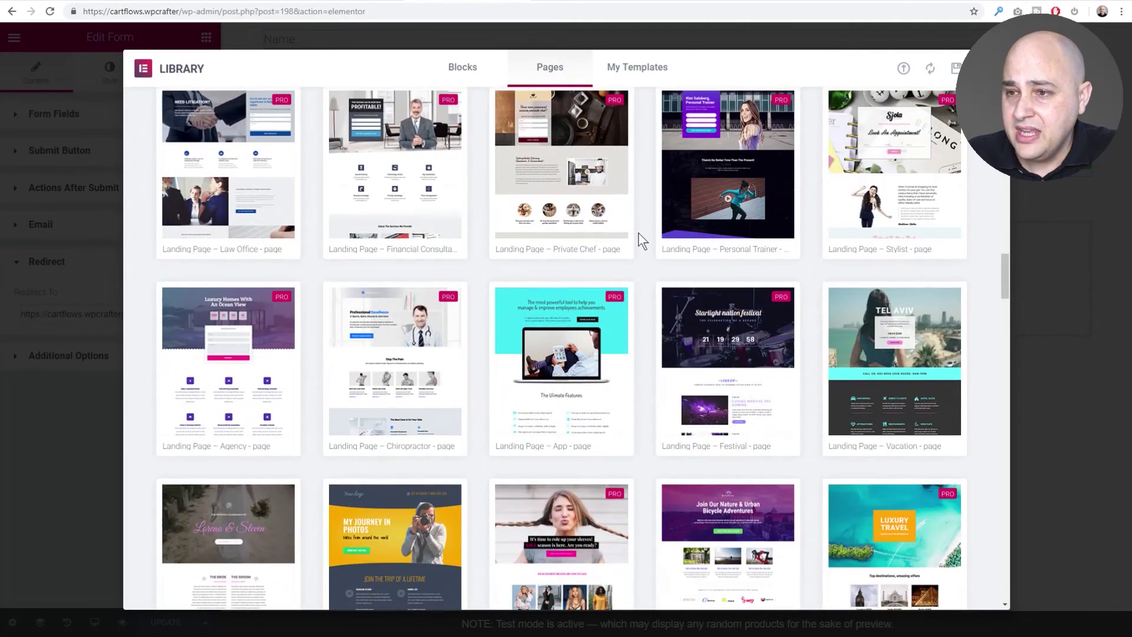
pyautogui.scroll(-5, 638, 232)
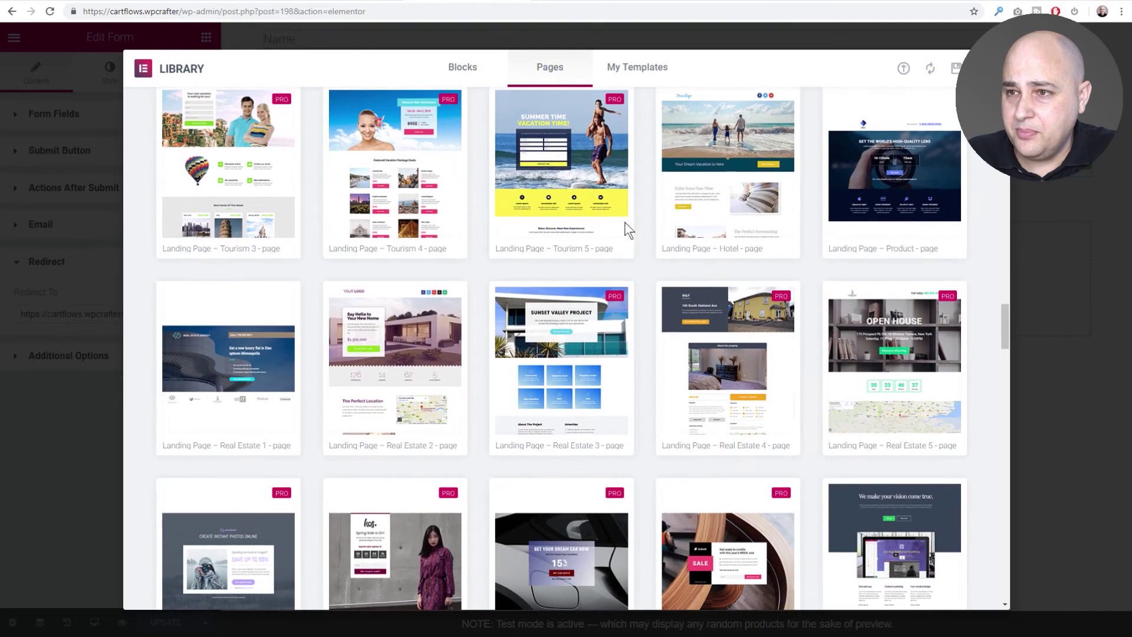
pyautogui.scroll(1, 559, 179)
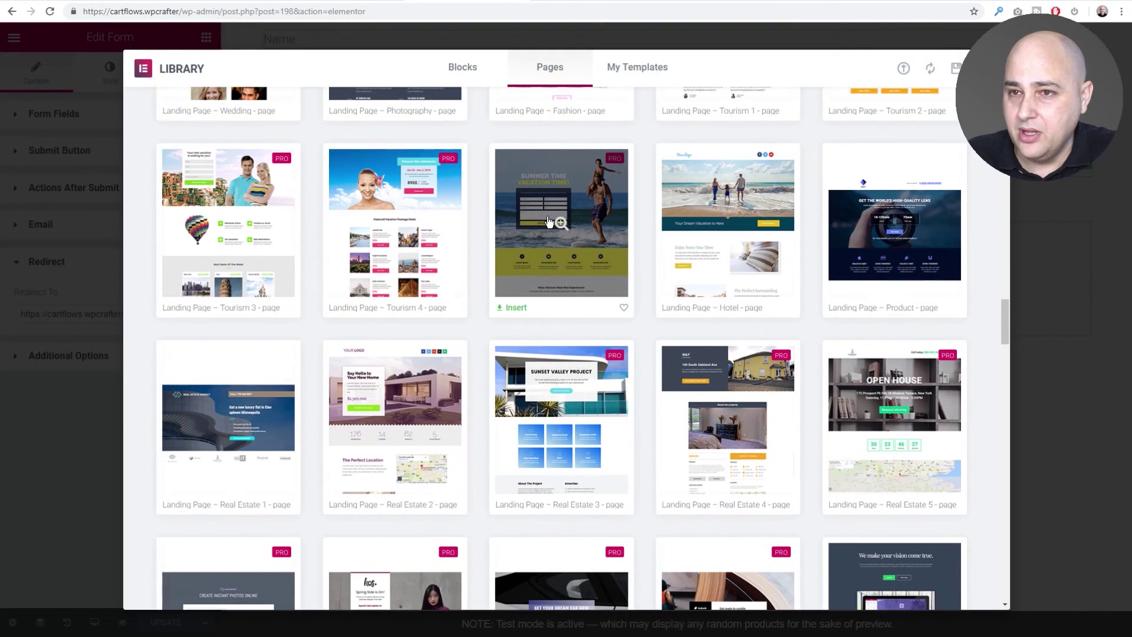
pyautogui.scroll(-3, 549, 223)
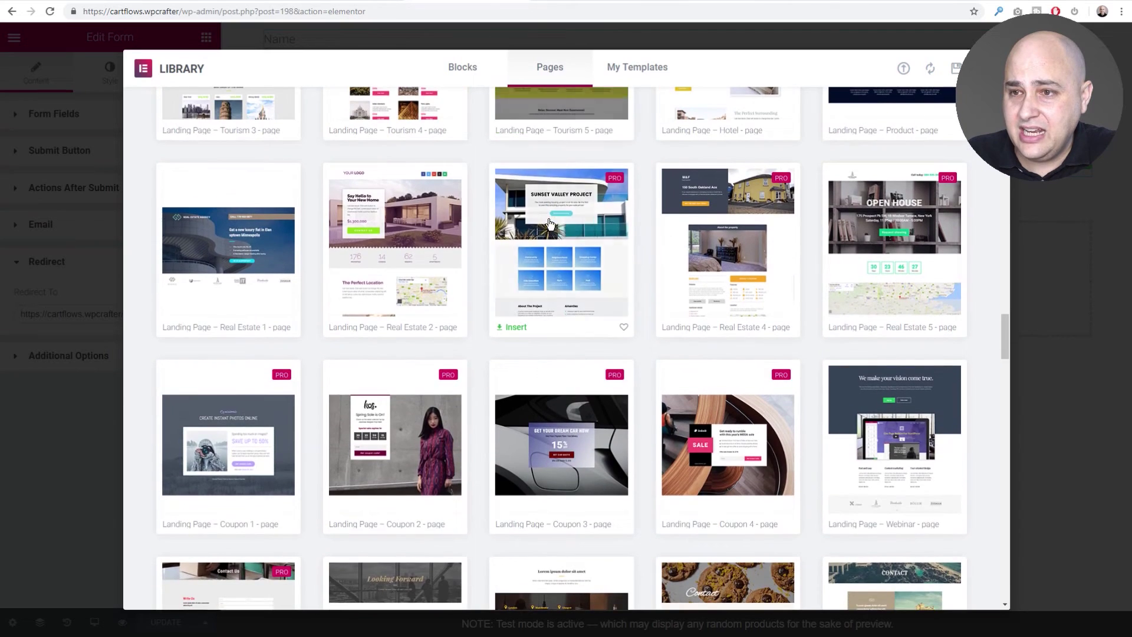
pyautogui.scroll(-3, 486, 247)
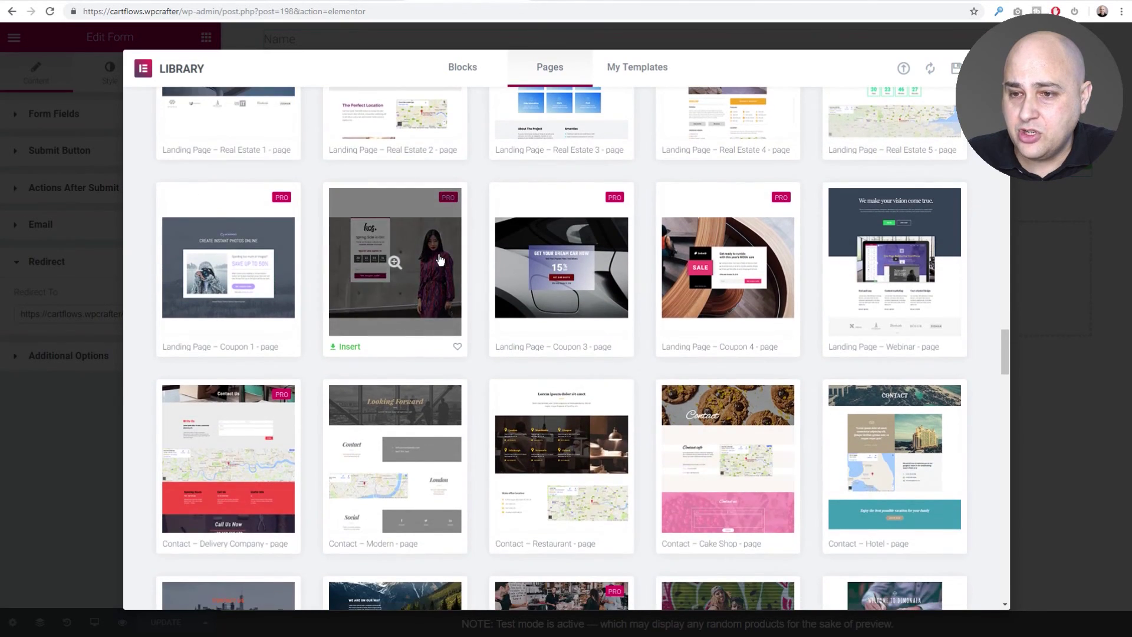
pyautogui.scroll(5, 422, 260)
pyautogui.scroll(2, 242, 164)
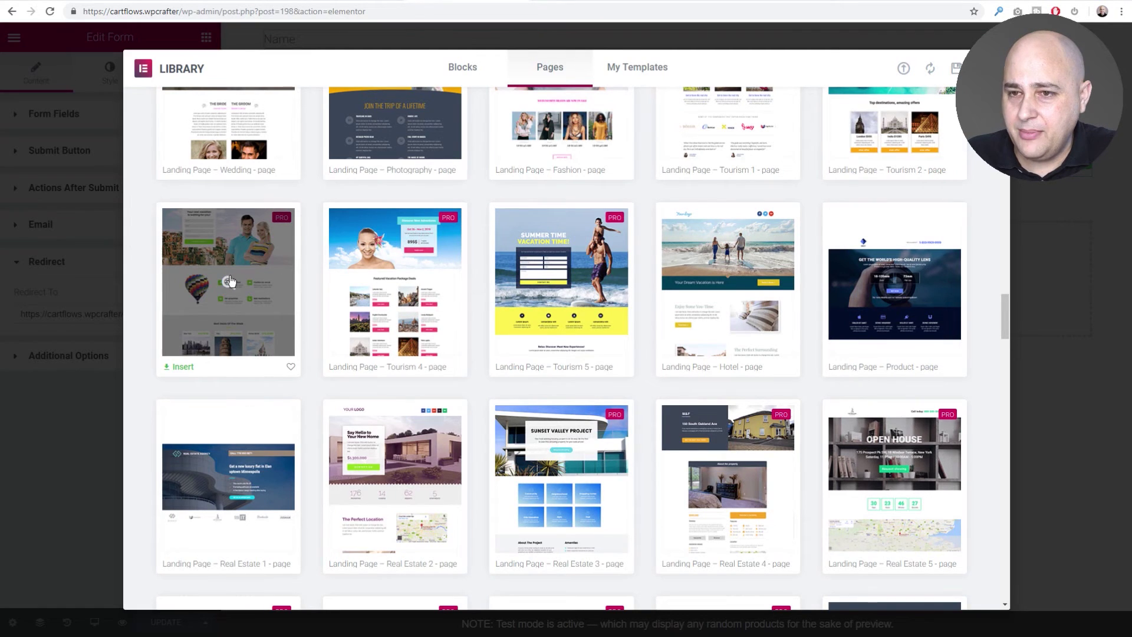
pyautogui.click(181, 366)
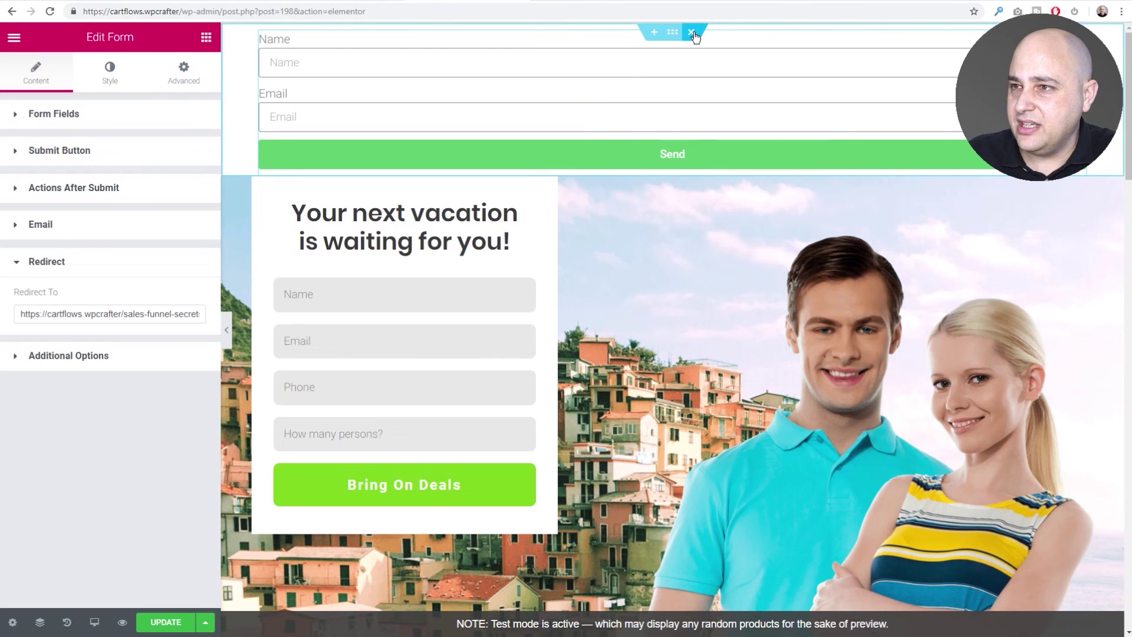
# Delete the plain form section and remove the Phone and How many persons? fields.
pyautogui.click(691, 32)
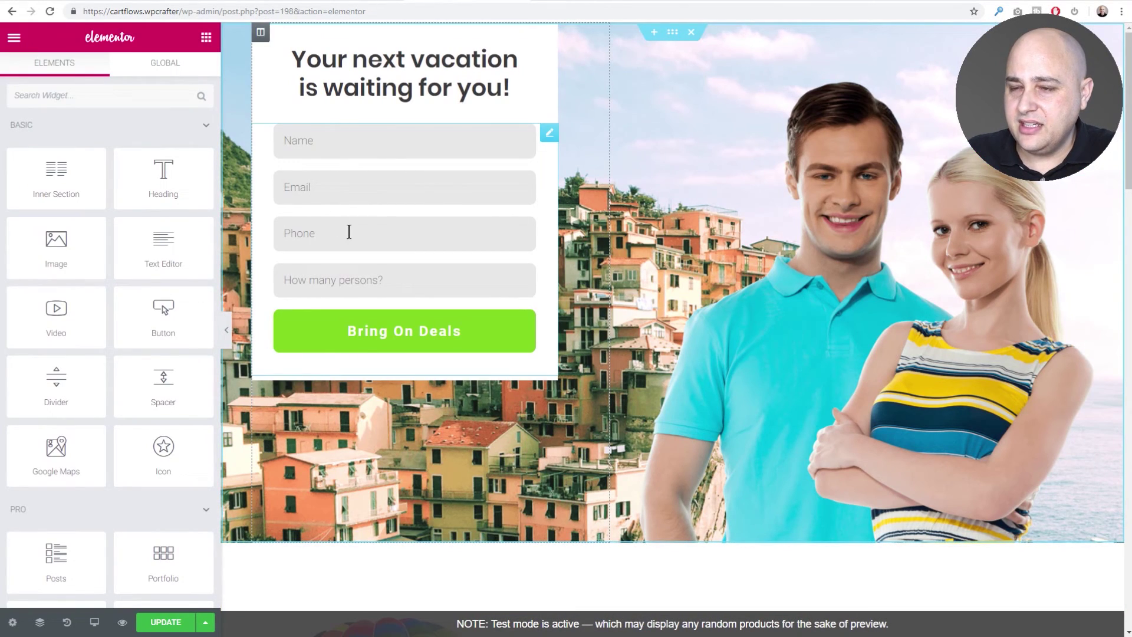
pyautogui.click(389, 205)
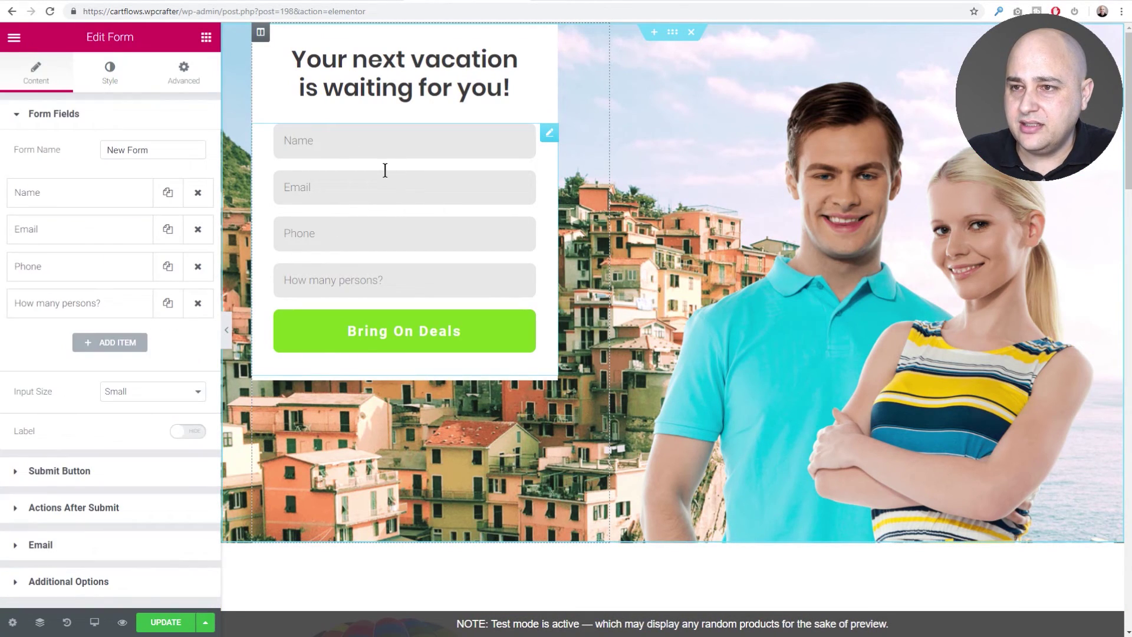
pyautogui.click(198, 266)
pyautogui.click(198, 267)
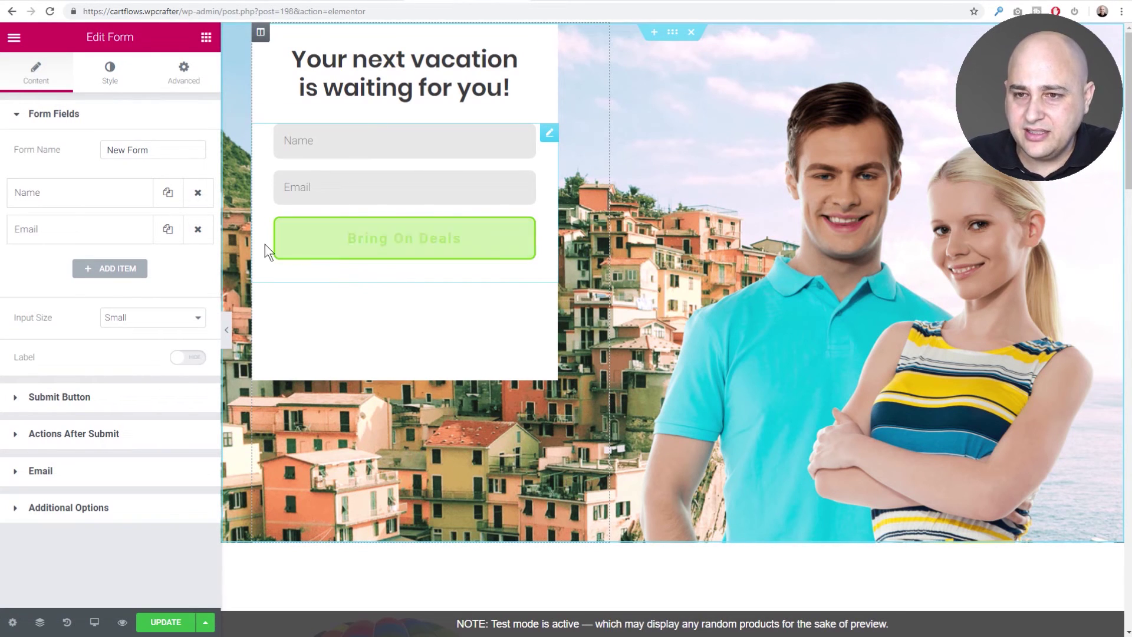
# Add a Redirect action to the sales-funnel-secrets address and update the page.
pyautogui.click(77, 435)
pyautogui.click(75, 245)
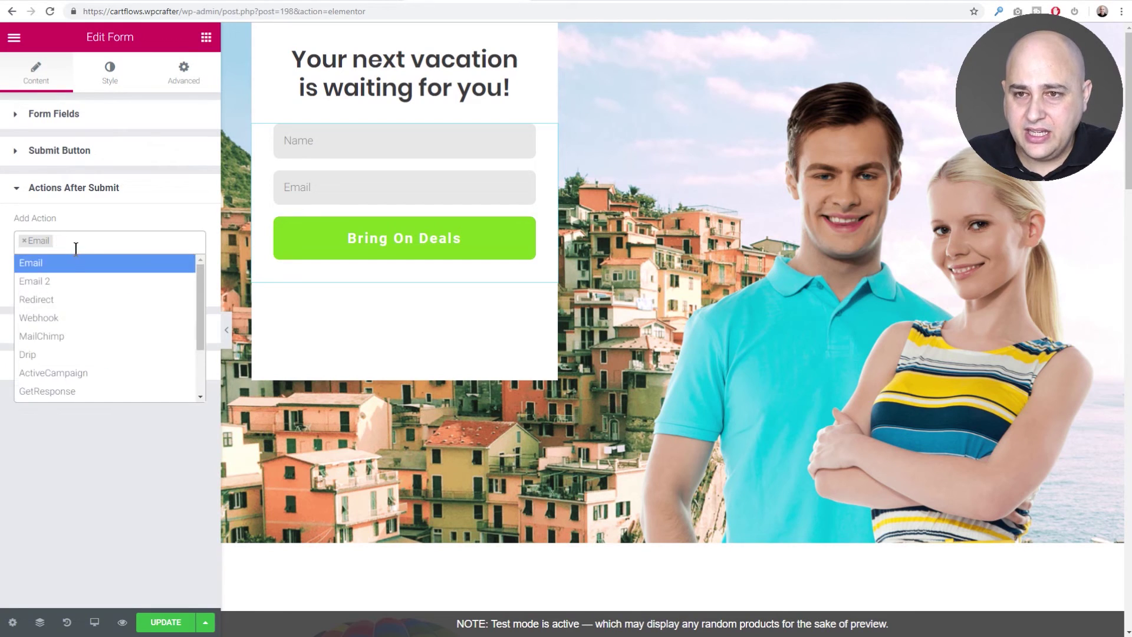
pyautogui.click(61, 298)
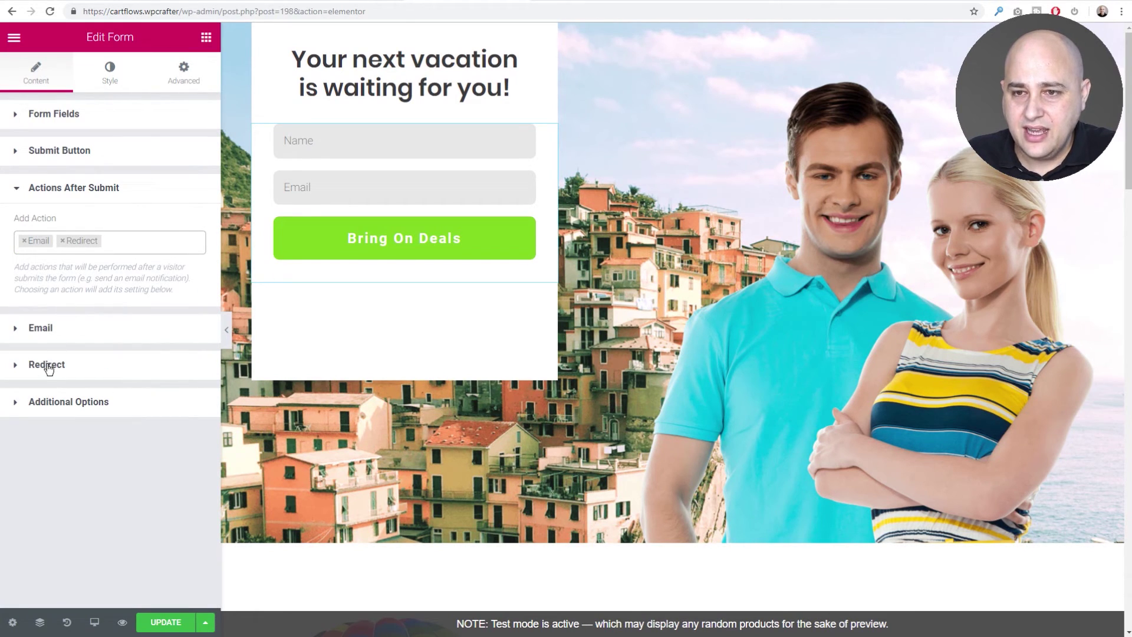
pyautogui.click(42, 366)
pyautogui.click(53, 314)
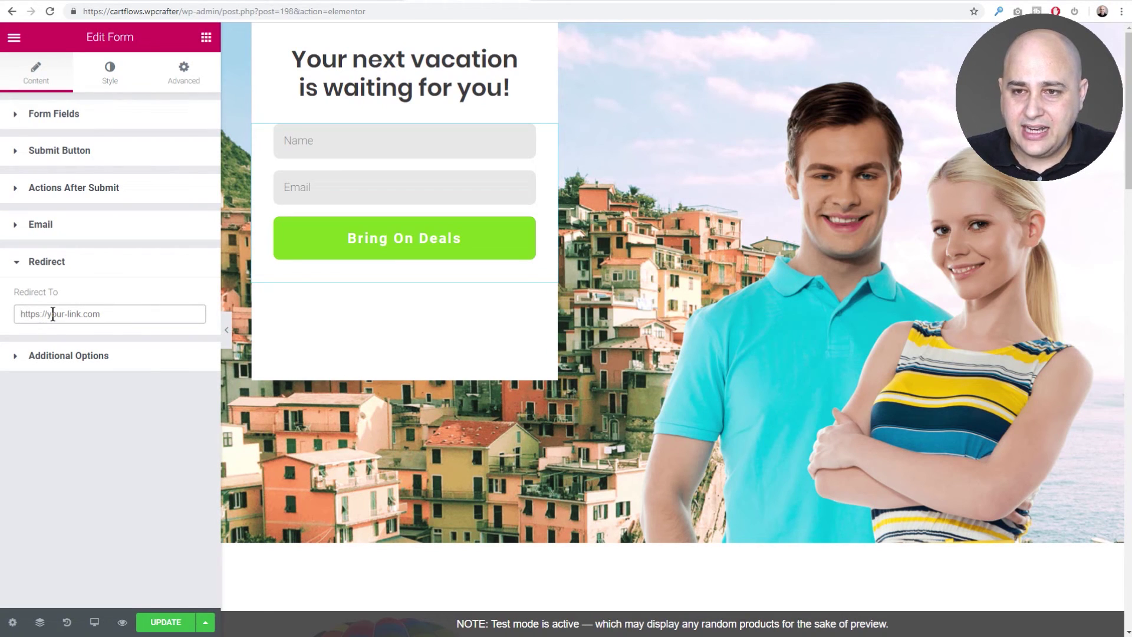
pyautogui.write('https://cartflows.wpcrafter/sales-funnel-secrets/')
pyautogui.click(167, 622)
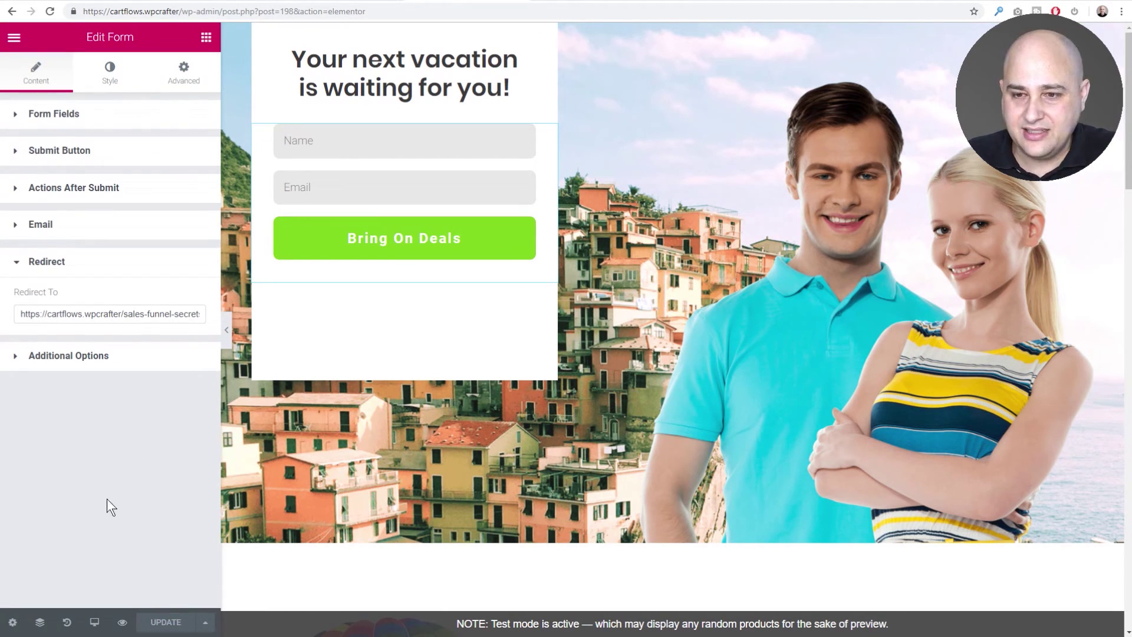
# Exit Elementor to the step's dashboard screen and preview its current live landing page.
pyautogui.click(14, 37)
pyautogui.click(100, 428)
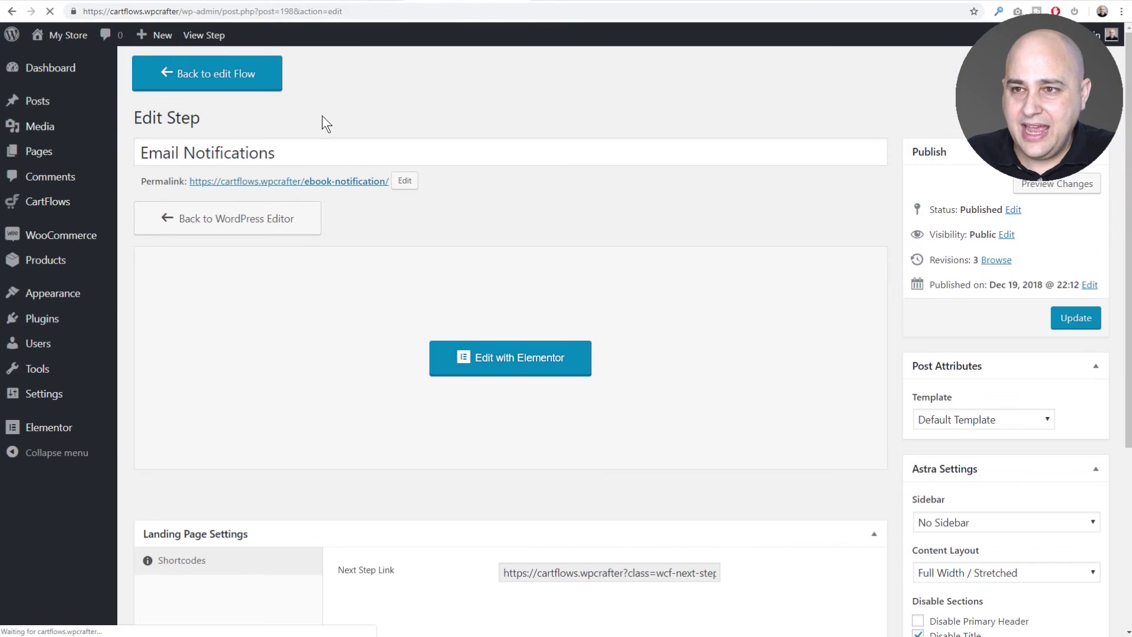
pyautogui.click(254, 183)
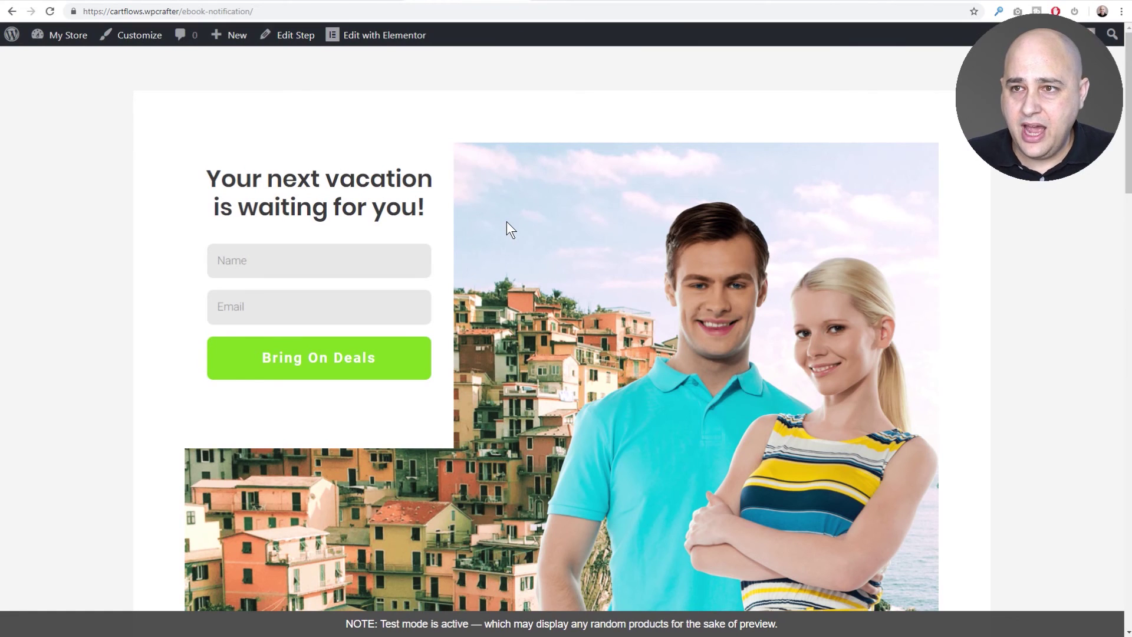
pyautogui.hotkey('alt', 'Left')
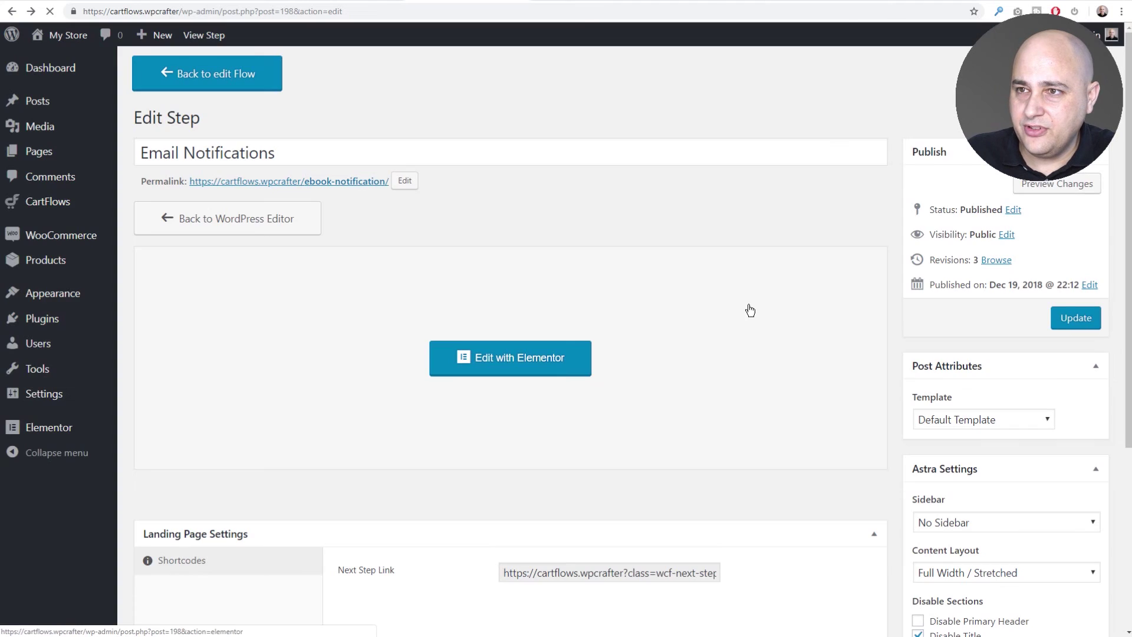
# Set the step's template to Template for Page Builders, update it, and view the full-width page.
pyautogui.click(972, 420)
pyautogui.click(960, 453)
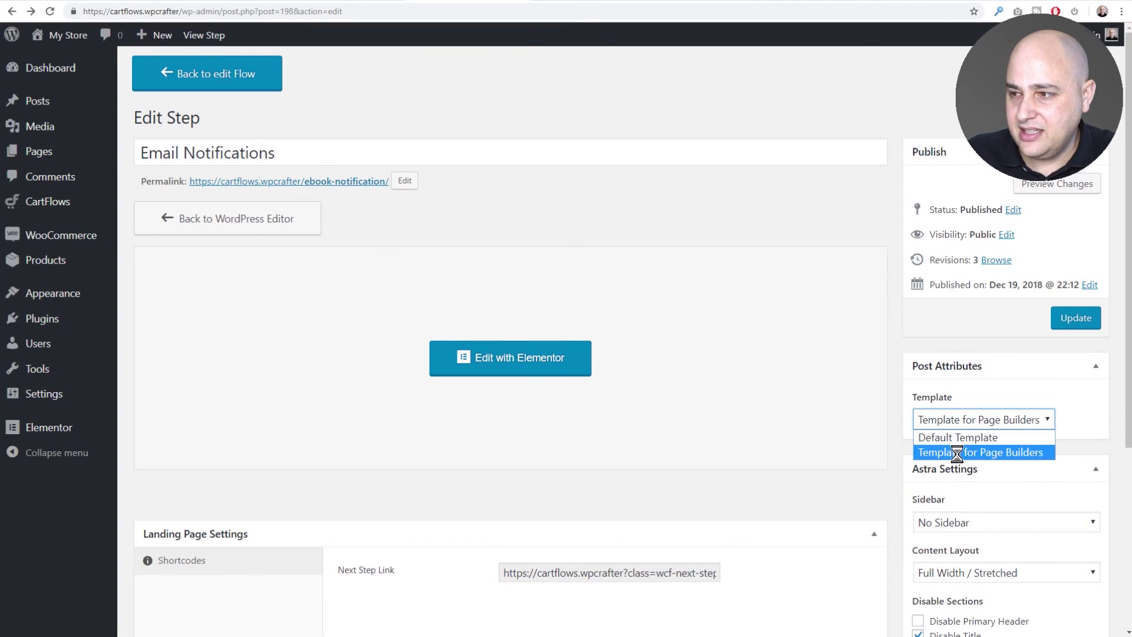
pyautogui.click(1068, 320)
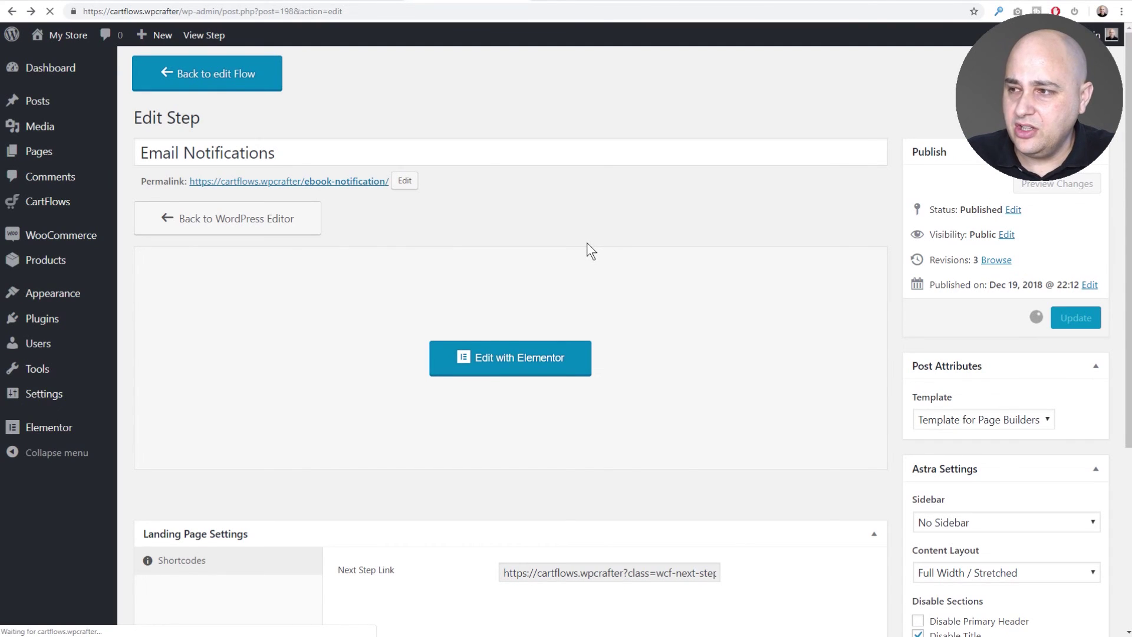
pyautogui.click(348, 224)
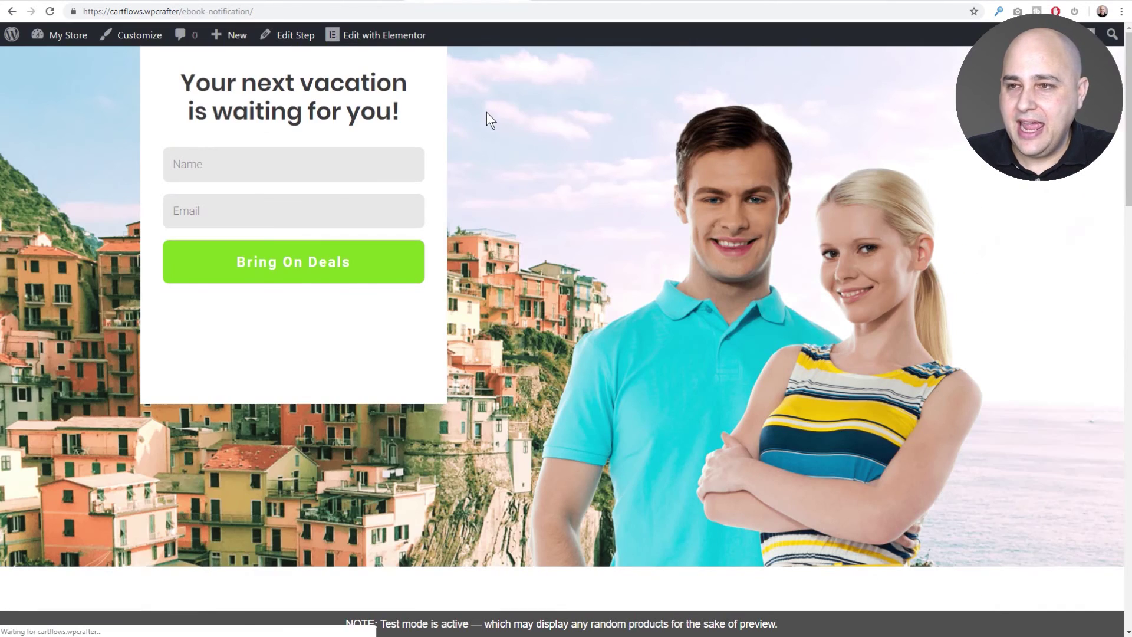
# Submit the vacation opt-in form with a test name and email address.
pyautogui.click(282, 165)
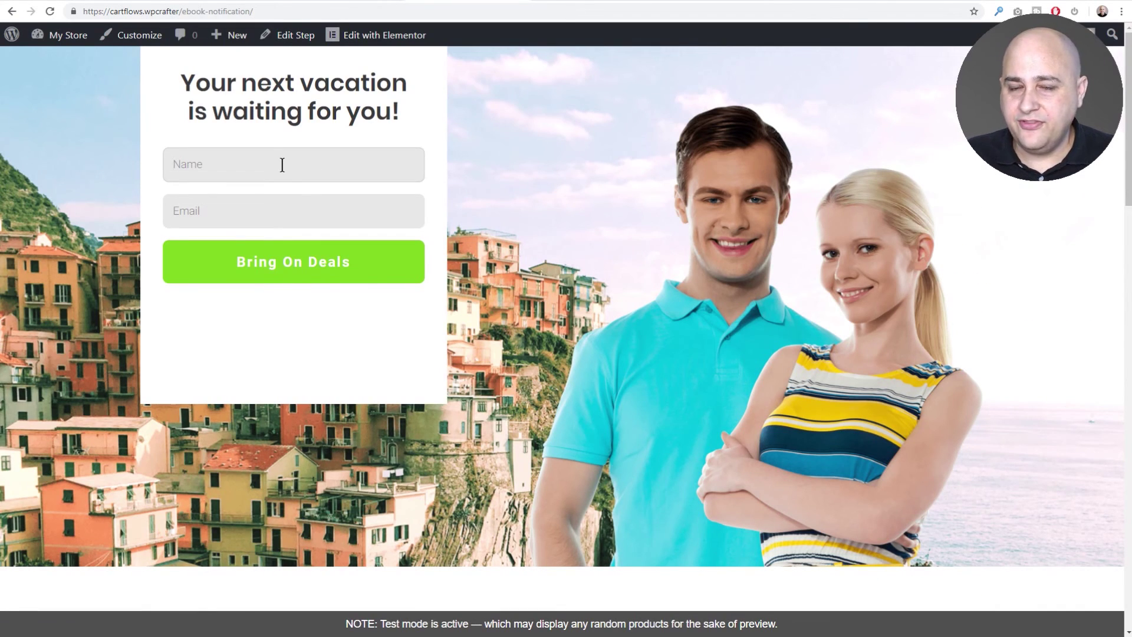
pyautogui.write('Adam')
pyautogui.press('Tab')
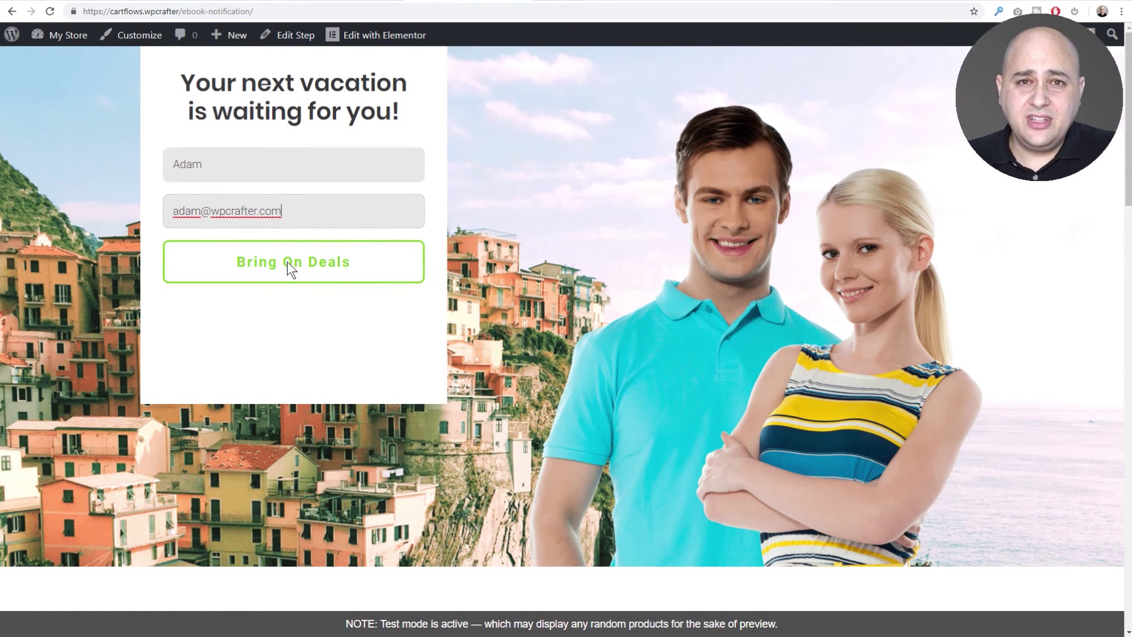
pyautogui.click(288, 260)
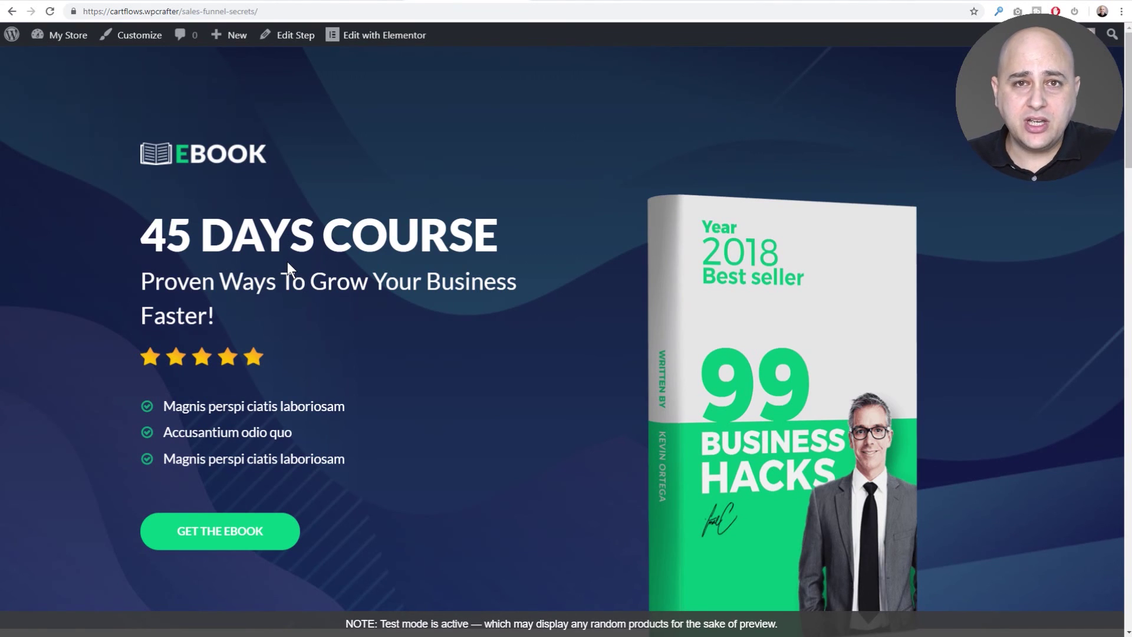
# On the Sales Funnel Secrets eBook page, continue to checkout with GET THE EBOOK.
pyautogui.scroll(-3, 288, 261)
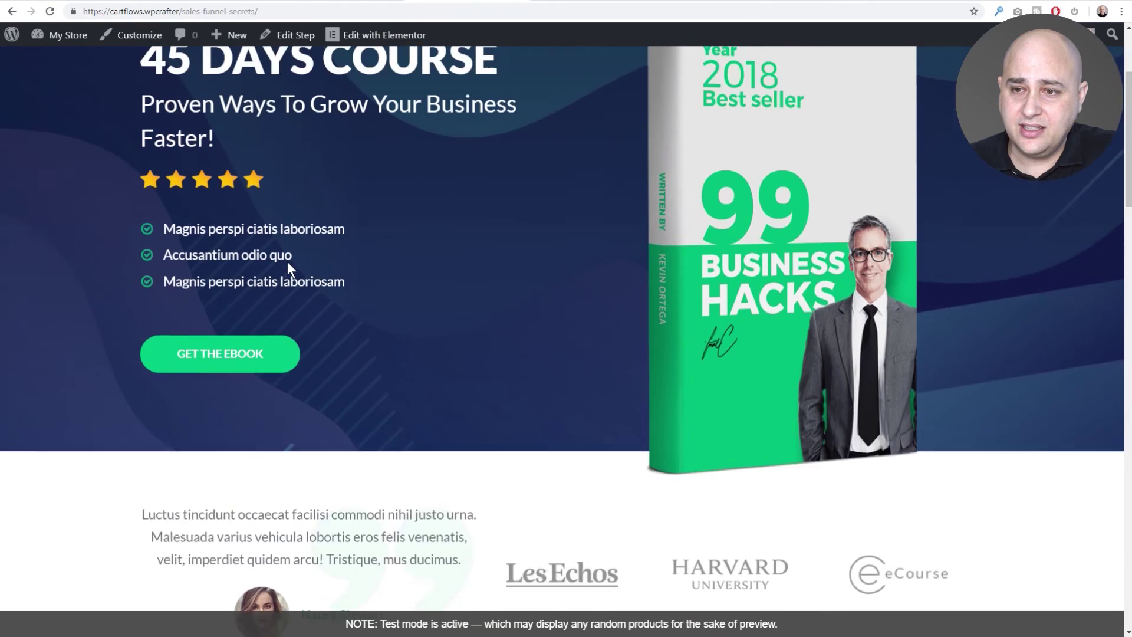
pyautogui.scroll(1, 287, 261)
pyautogui.click(224, 408)
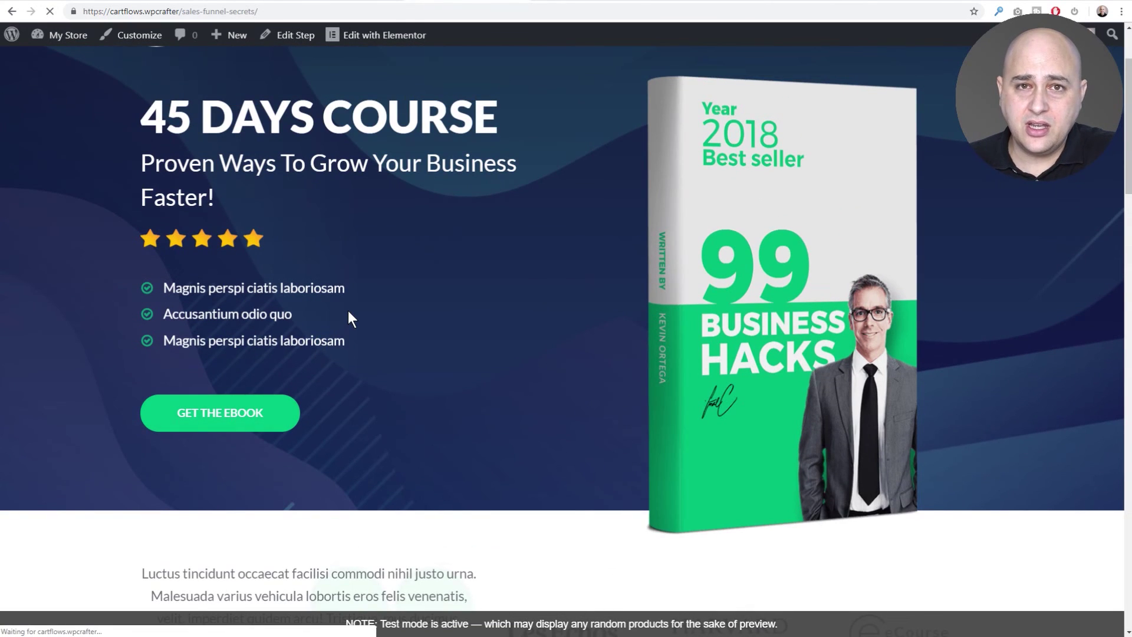